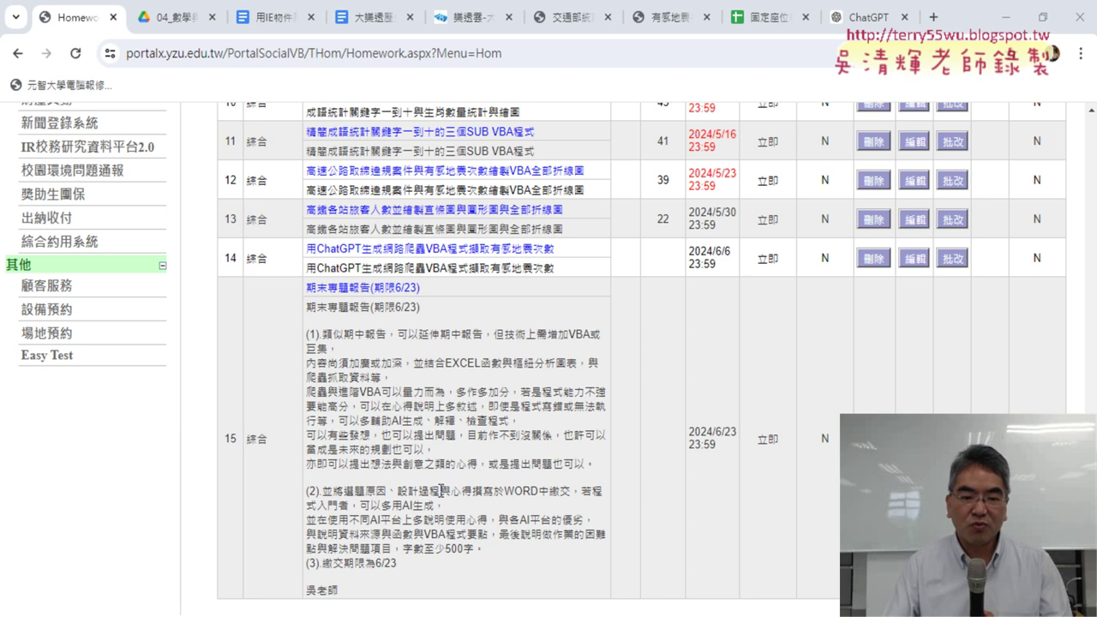
# Step: Highlight 期中報告, VBA, the AI-assisted coding sentence, 輔助AI and 檢查程式 in the assignment description
pyautogui.moveTo(343, 335); pyautogui.dragTo(385, 334)
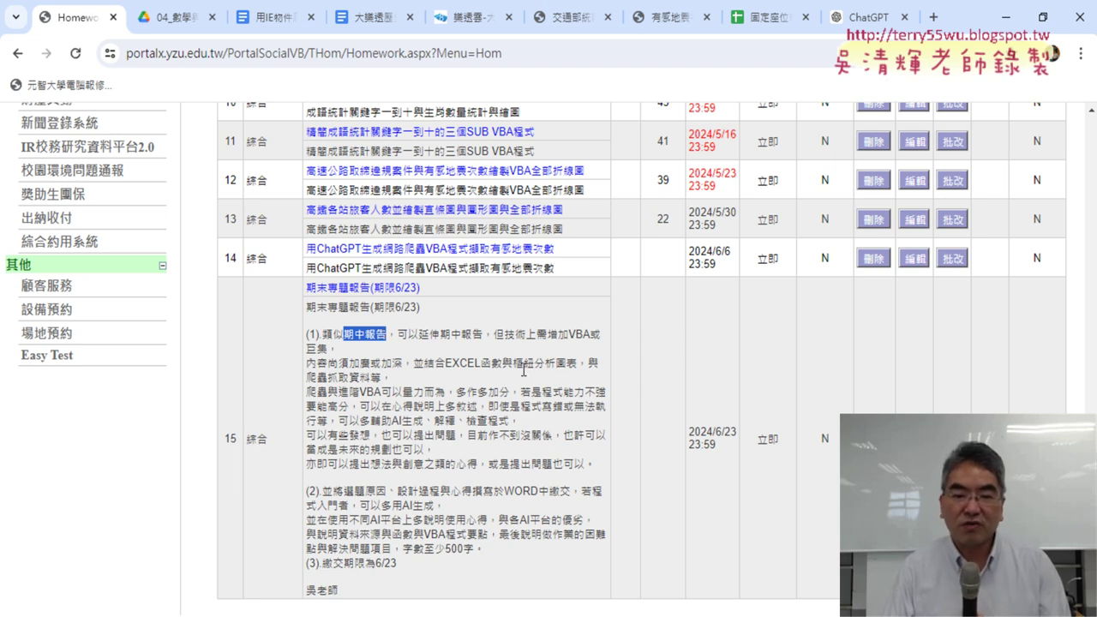
pyautogui.doubleClick(588, 332)
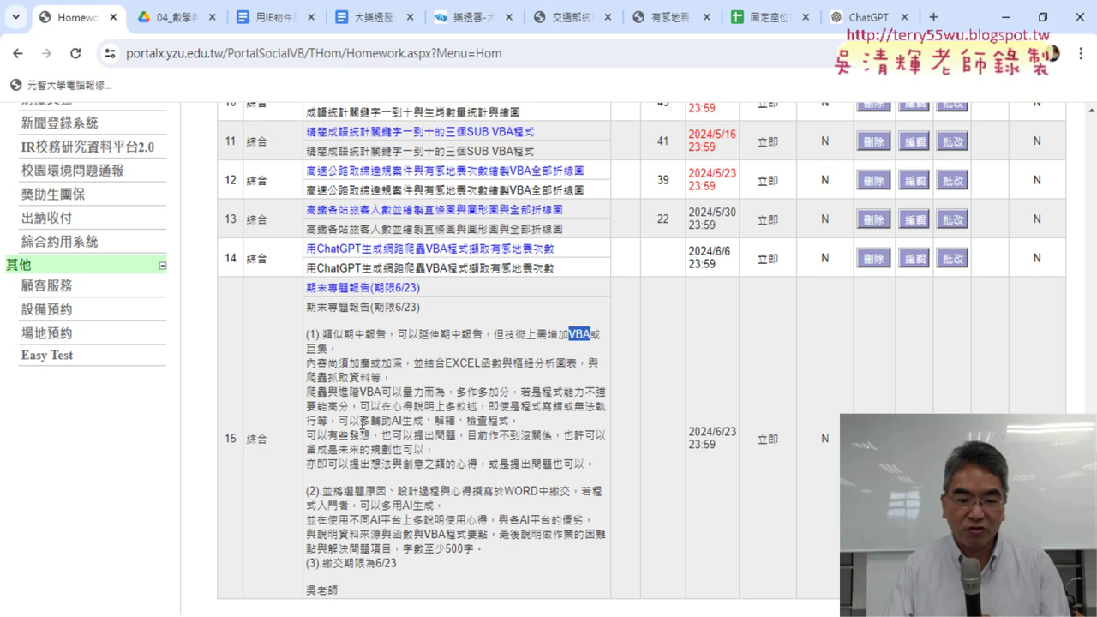
pyautogui.moveTo(338, 420); pyautogui.dragTo(512, 421)
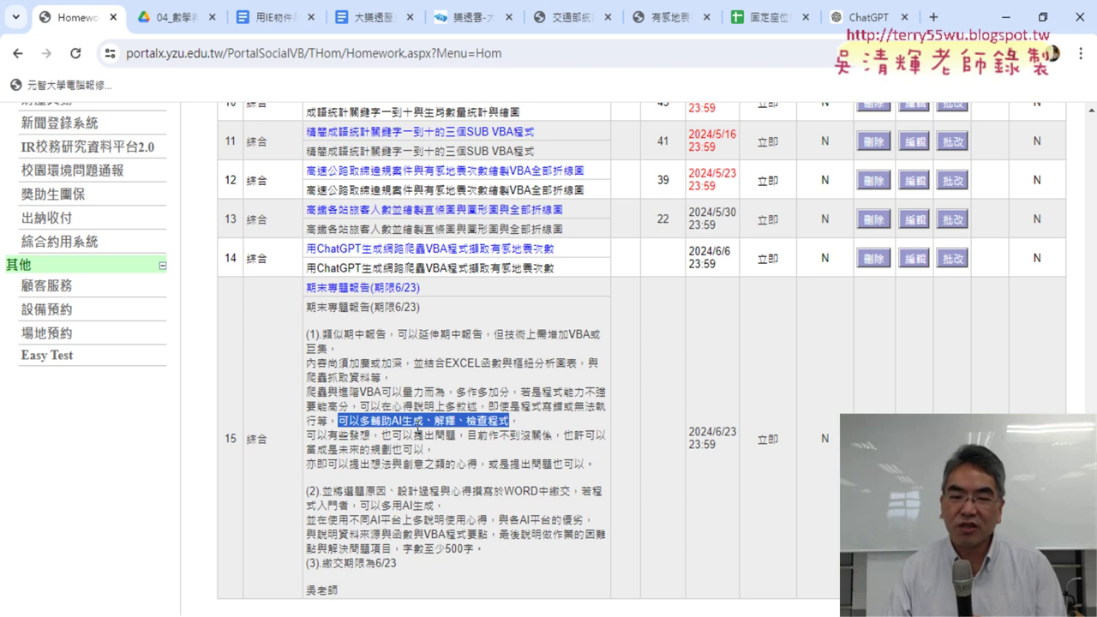
pyautogui.click(403, 422)
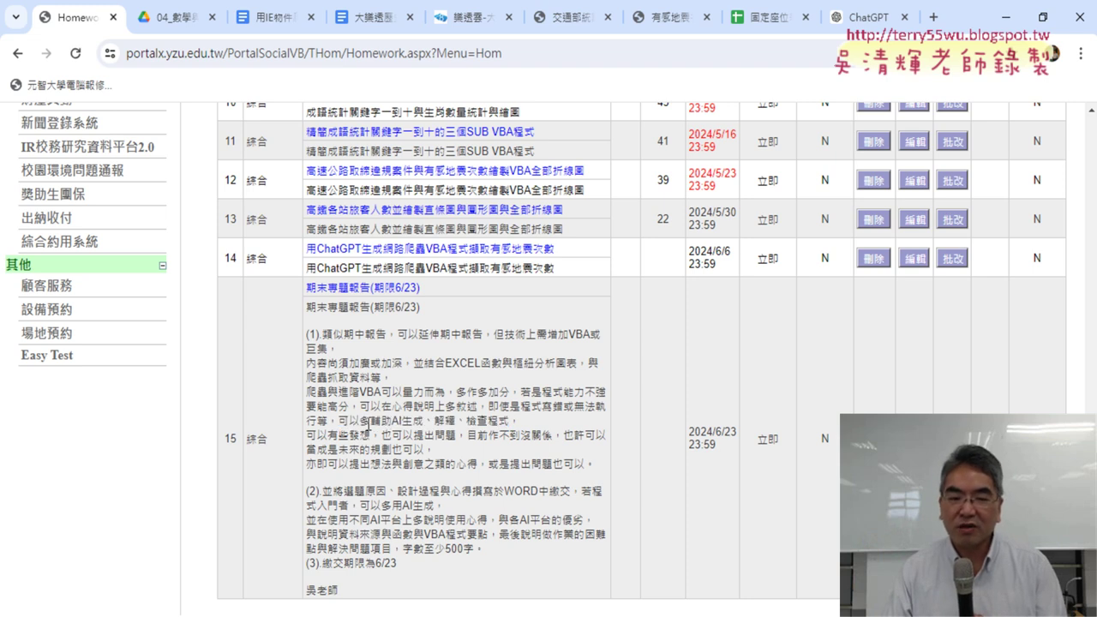
pyautogui.moveTo(371, 422); pyautogui.dragTo(402, 423)
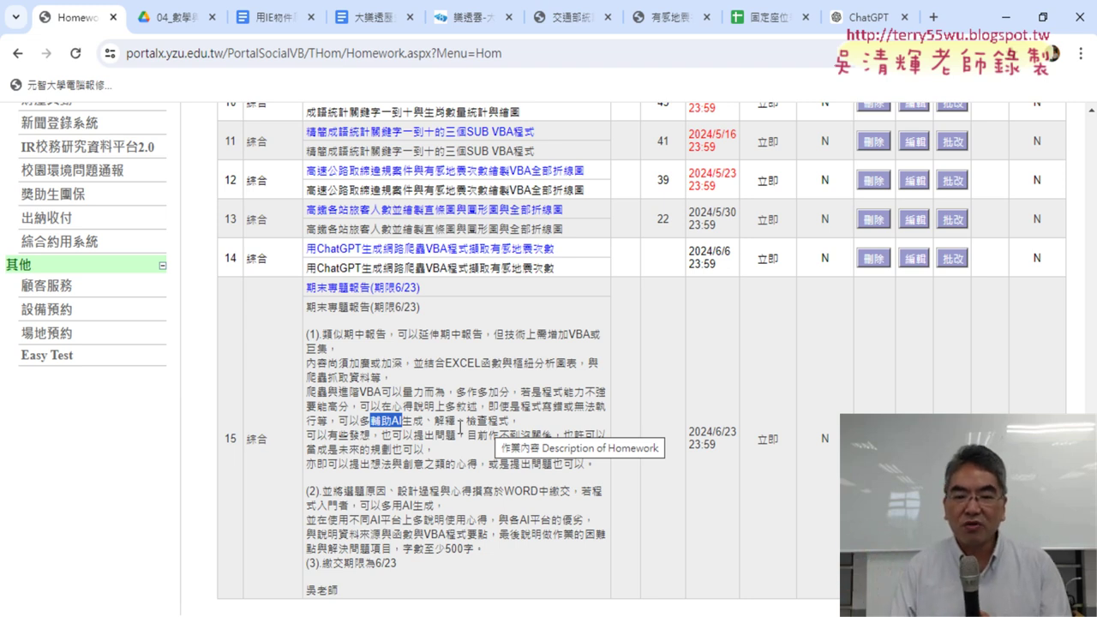
pyautogui.moveTo(467, 422); pyautogui.dragTo(509, 422)
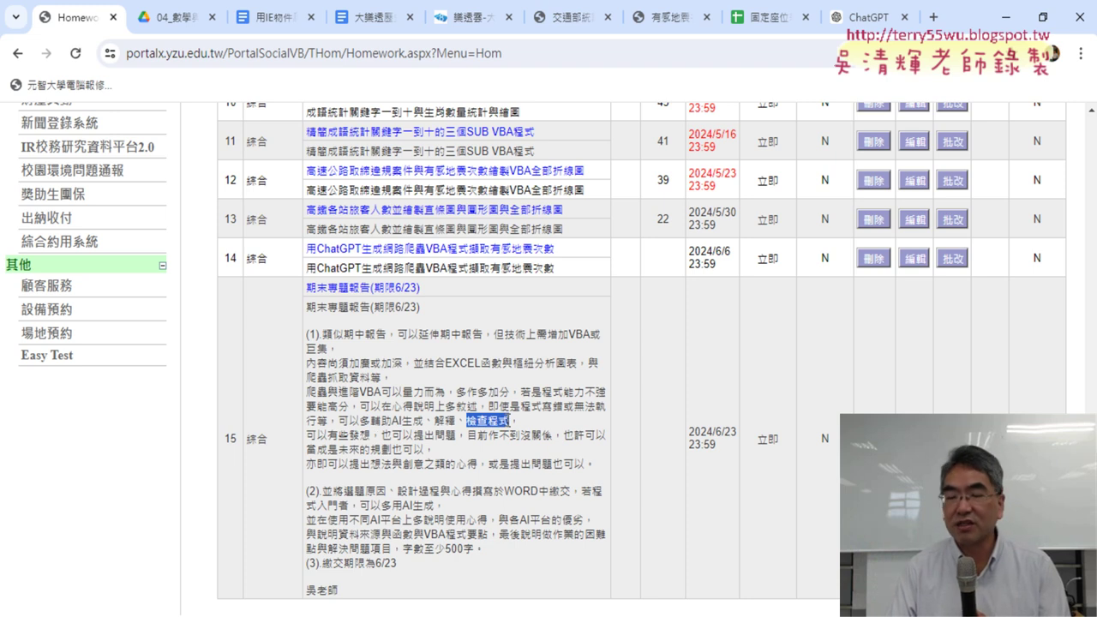
# Step: Highlight 解釋, the creative-reflection phrase, 使用心得 and the AI-platform comparison, then clear the highlight
pyautogui.moveTo(435, 422); pyautogui.dragTo(455, 422)
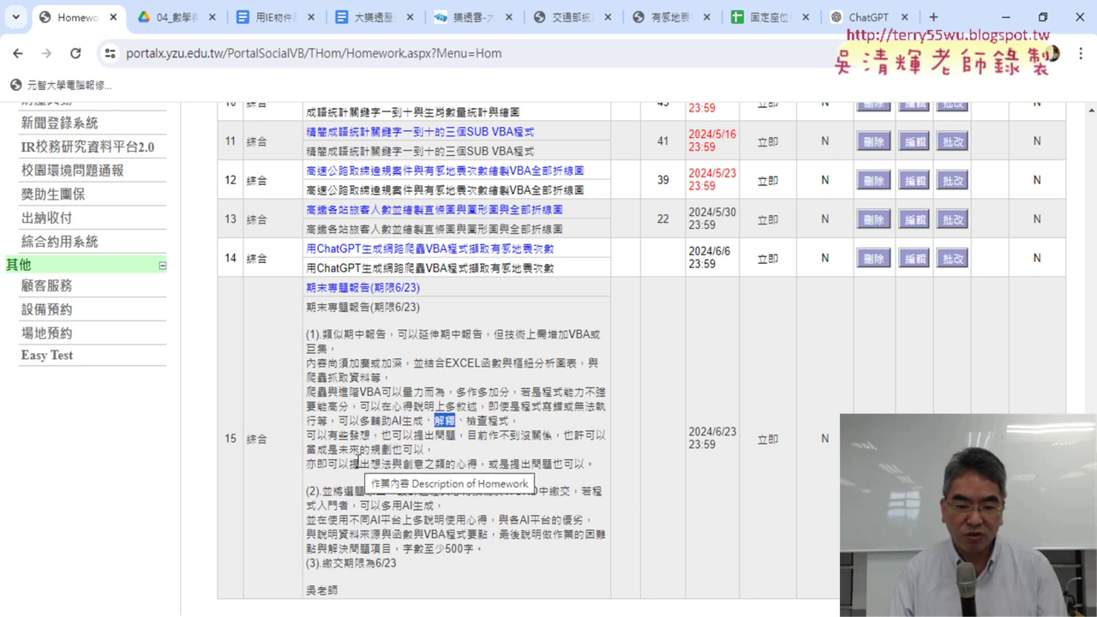
pyautogui.moveTo(359, 464); pyautogui.dragTo(477, 463)
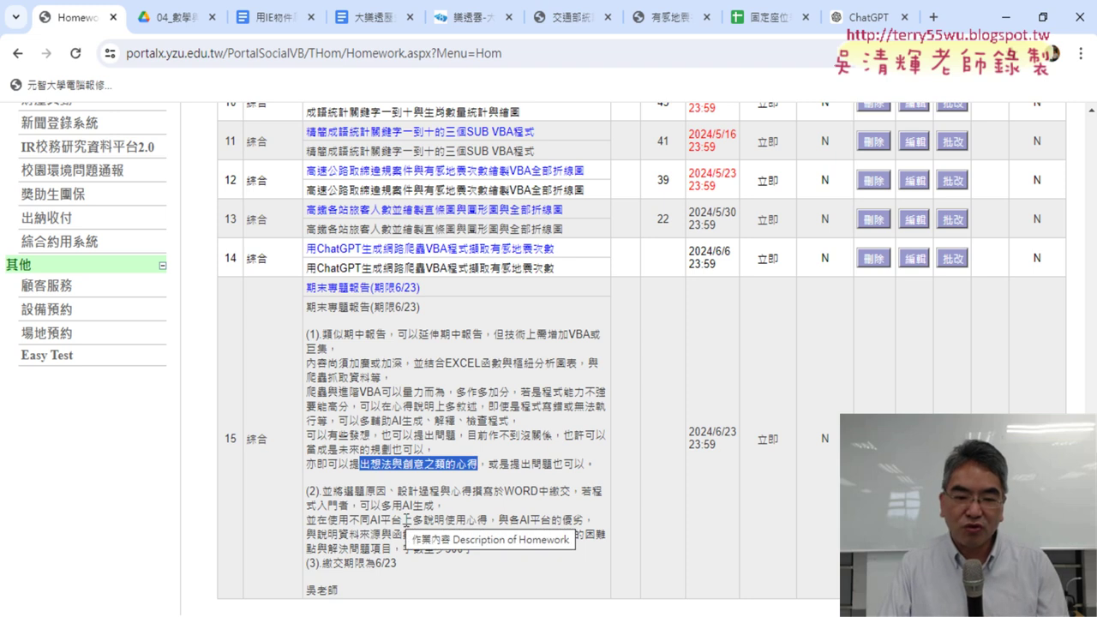
pyautogui.moveTo(443, 520); pyautogui.dragTo(486, 519)
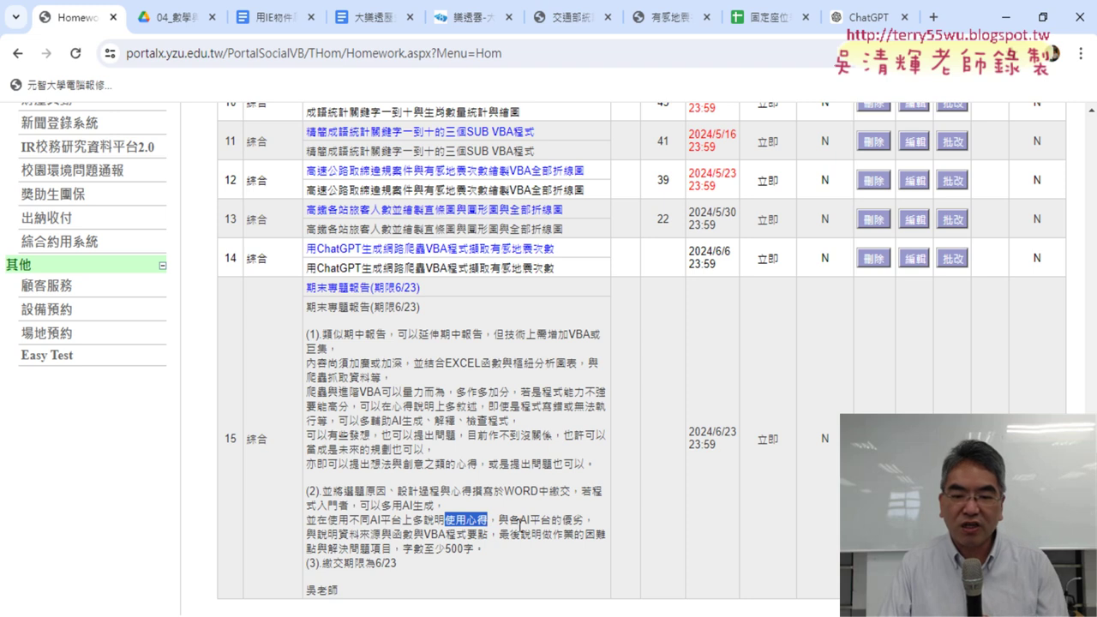
pyautogui.moveTo(498, 519); pyautogui.dragTo(595, 521)
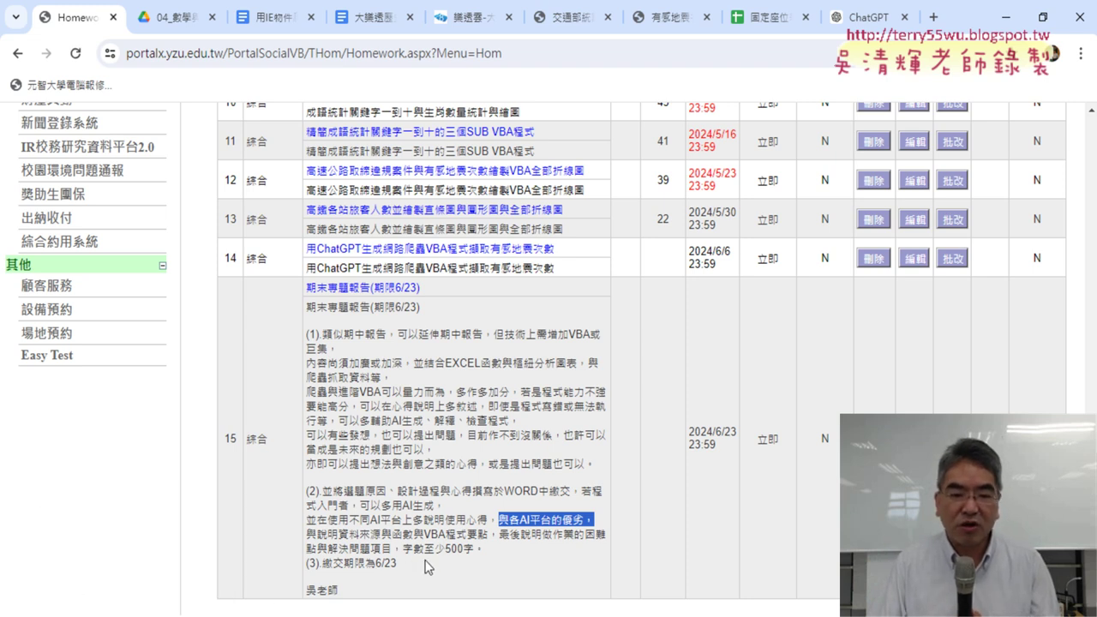
pyautogui.click(404, 567)
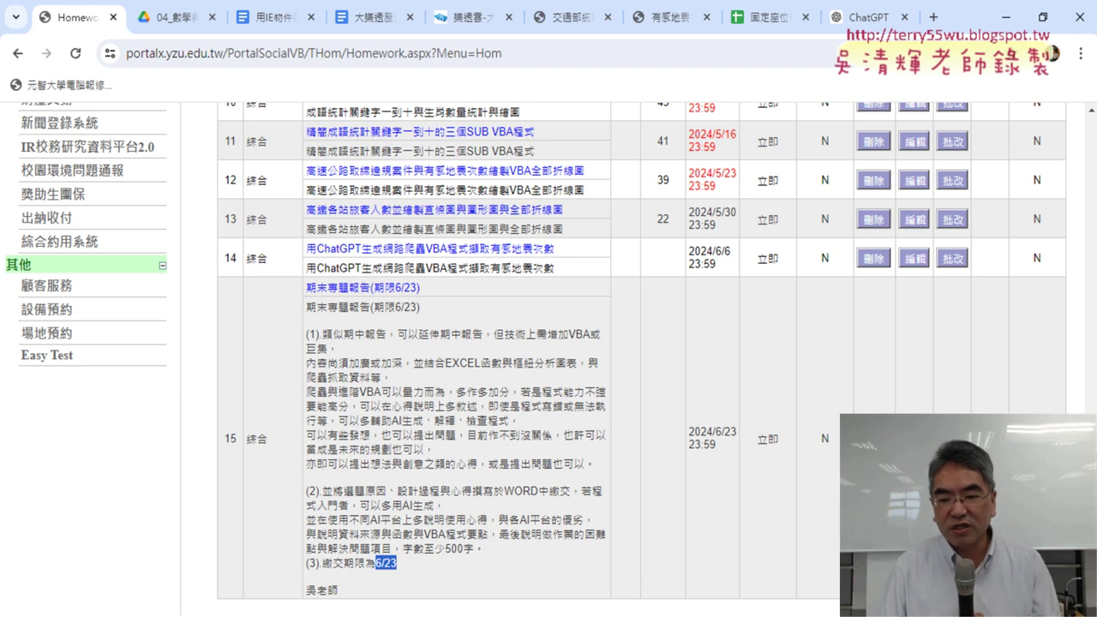
# Step: Check dates in the system calendar, then close it
pyautogui.press('super+alt+d')
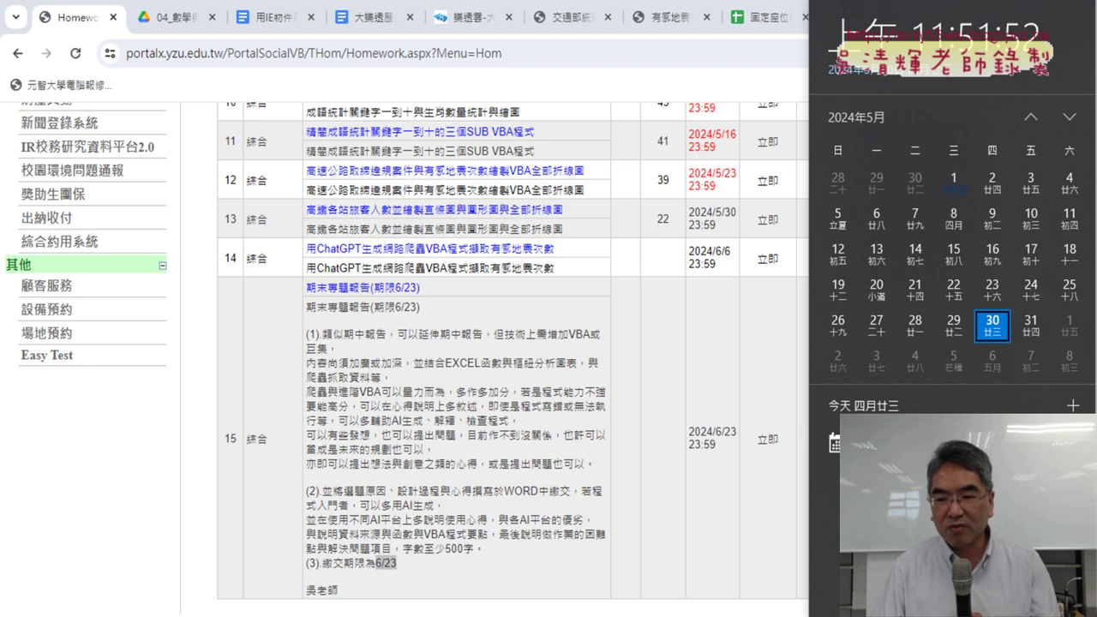
pyautogui.scroll(-1, 1008, 335)
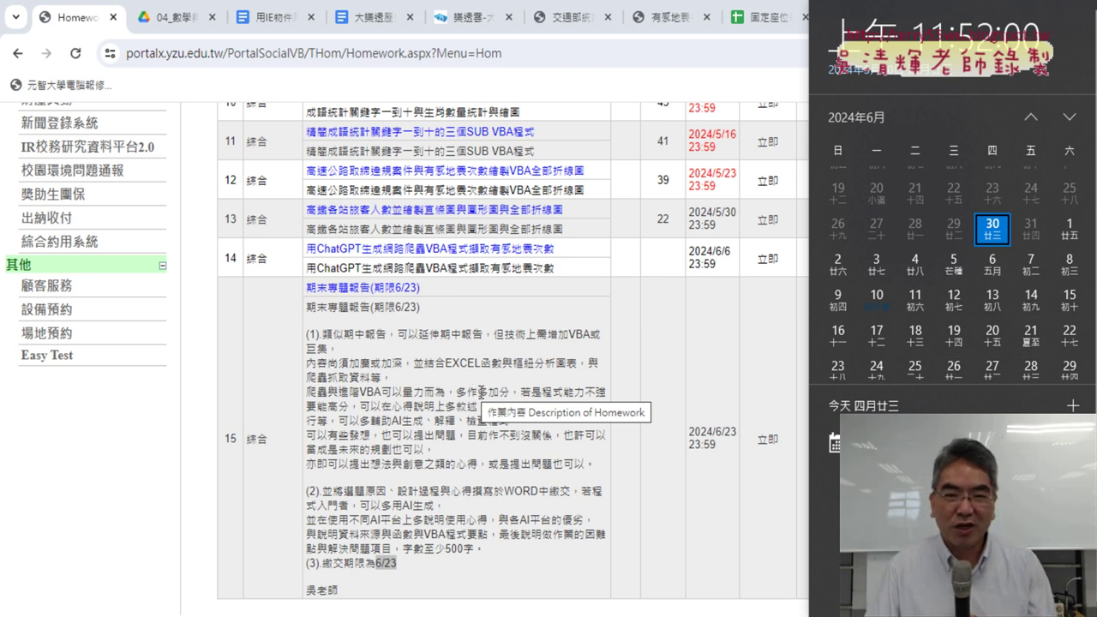
pyautogui.click(481, 392)
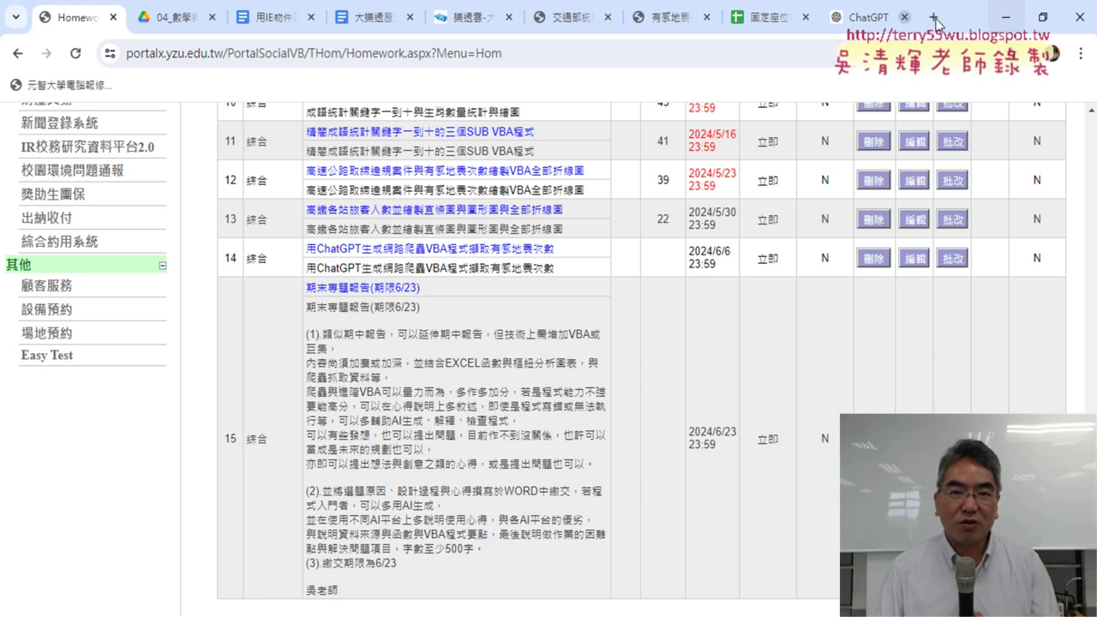
# Step: Switch to the 用IE物件 notes and highlight the ChatGPT產生程式碼 heading
pyautogui.click(276, 21)
pyautogui.scroll(3, 523, 303)
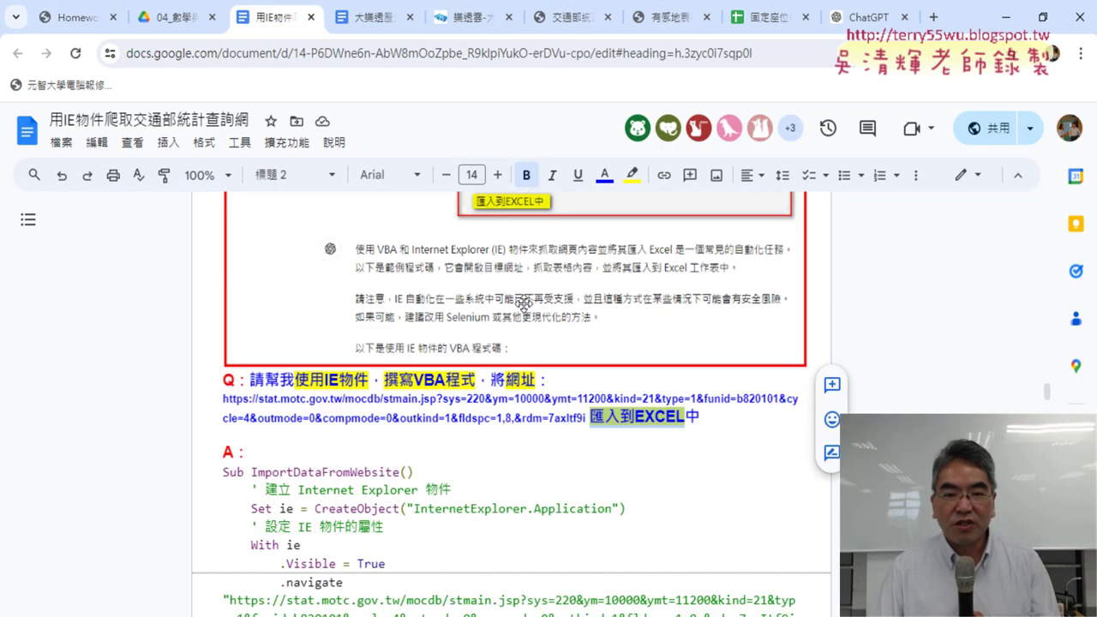
pyautogui.scroll(-3, 524, 303)
pyautogui.scroll(1, 325, 245)
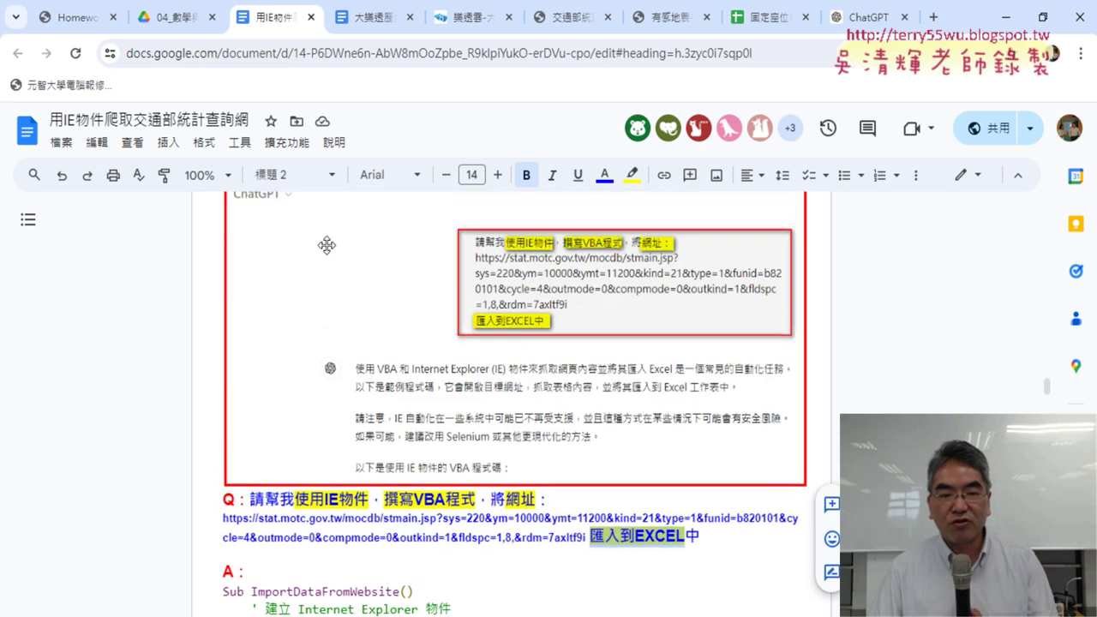
pyautogui.moveTo(242, 221); pyautogui.dragTo(391, 221)
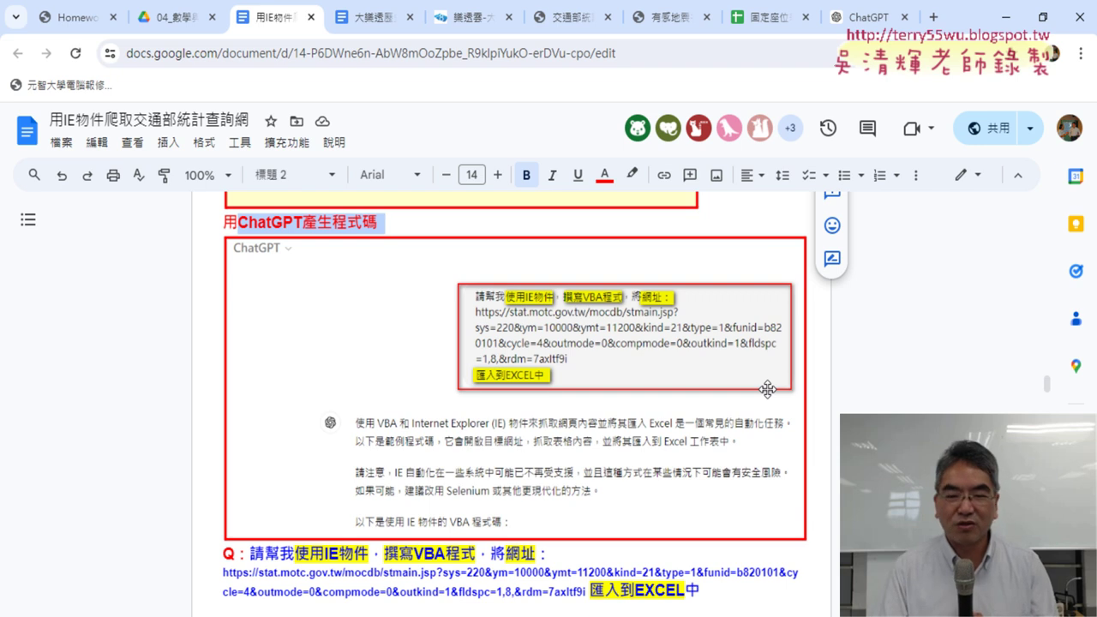
# Step: Scroll through the VBA code and select the For Each loop copying table cells into the sheet
pyautogui.scroll(-1, 767, 390)
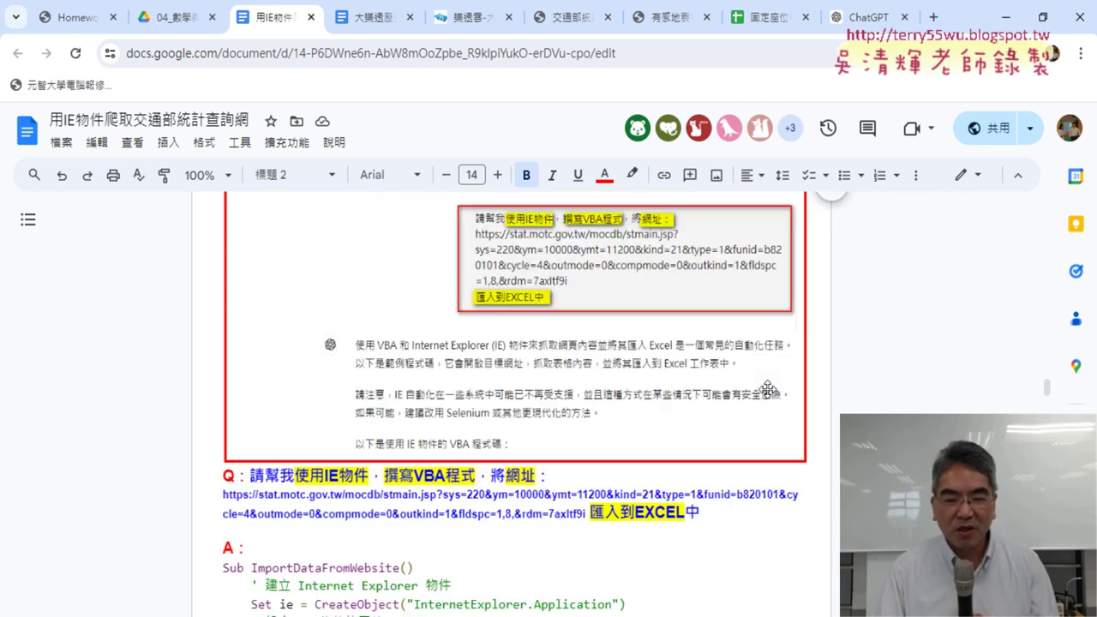
pyautogui.scroll(-2, 767, 390)
pyautogui.scroll(-1, 767, 390)
pyautogui.scroll(-1, 769, 390)
pyautogui.scroll(-1, 769, 390)
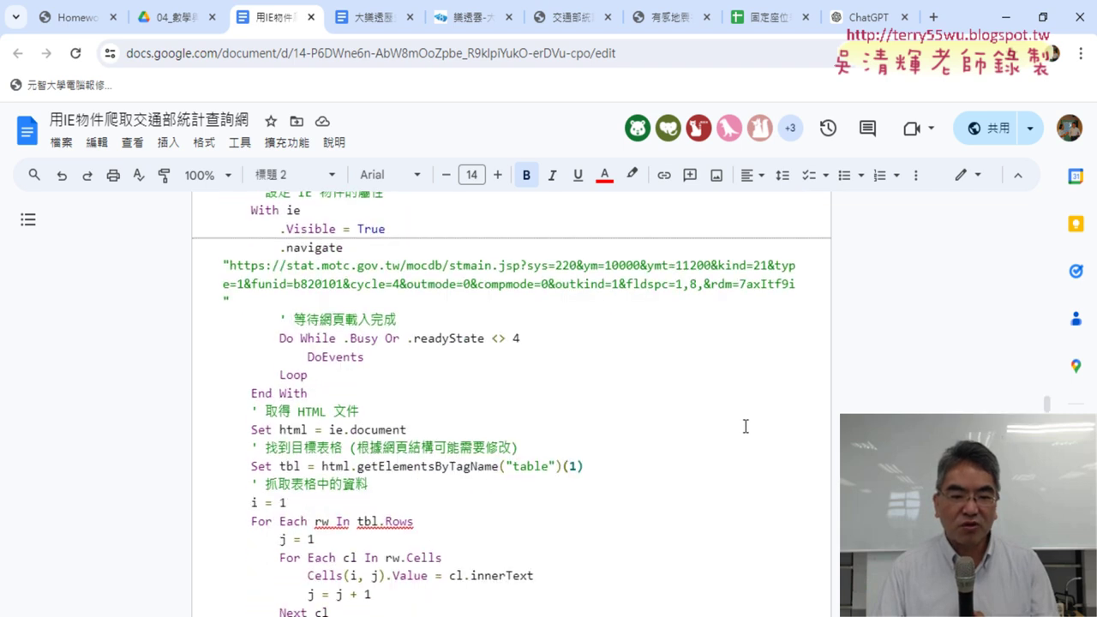
pyautogui.scroll(-2, 745, 429)
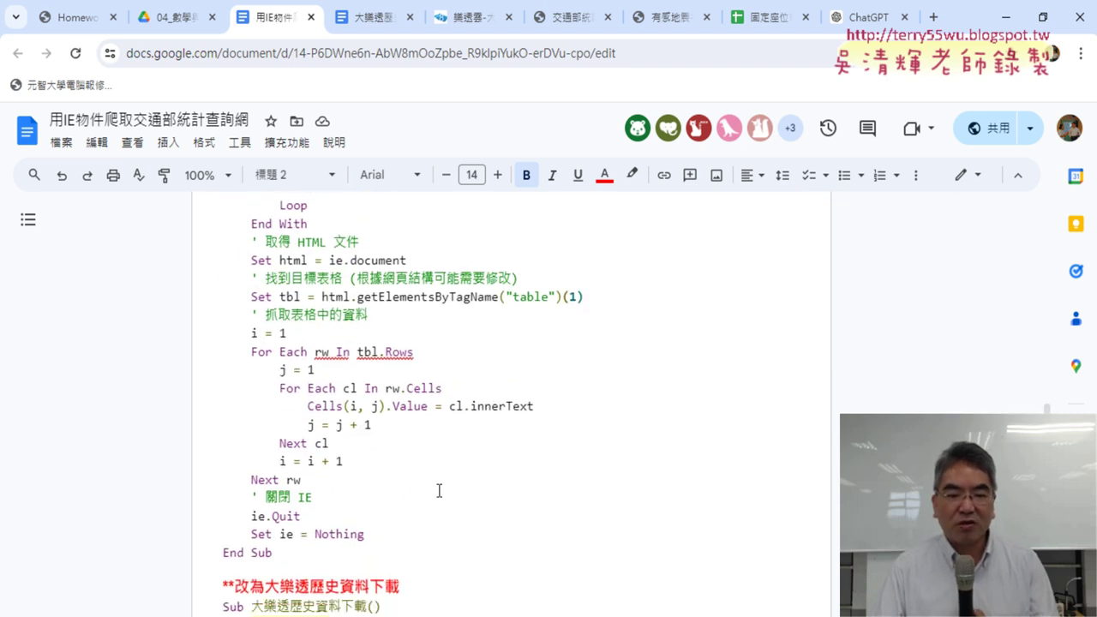
pyautogui.moveTo(314, 476); pyautogui.dragTo(188, 361)
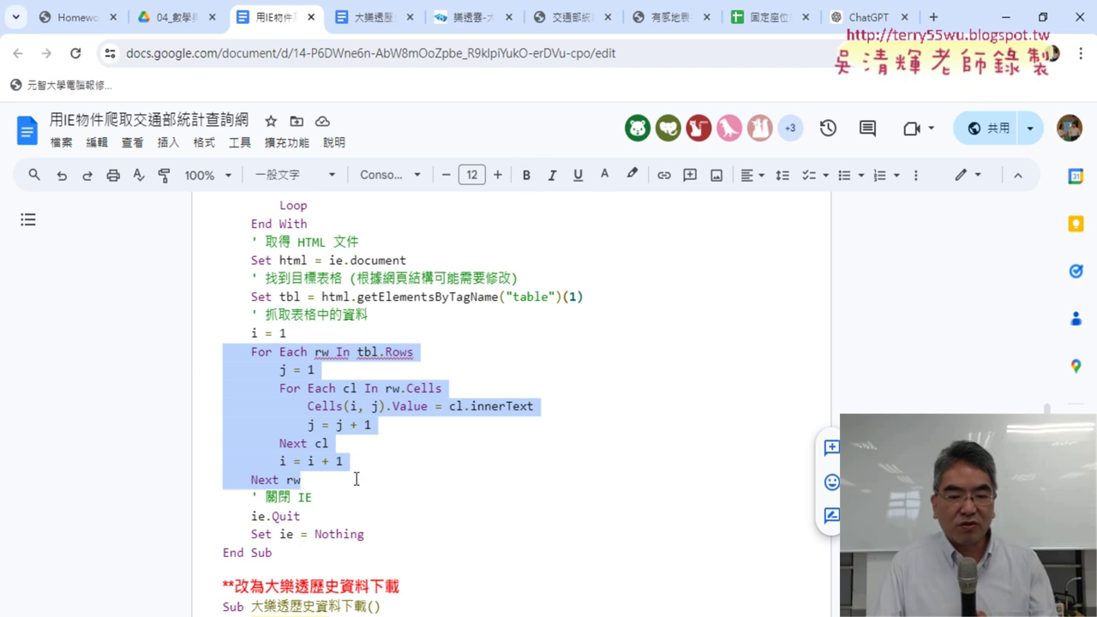
pyautogui.scroll(2, 395, 461)
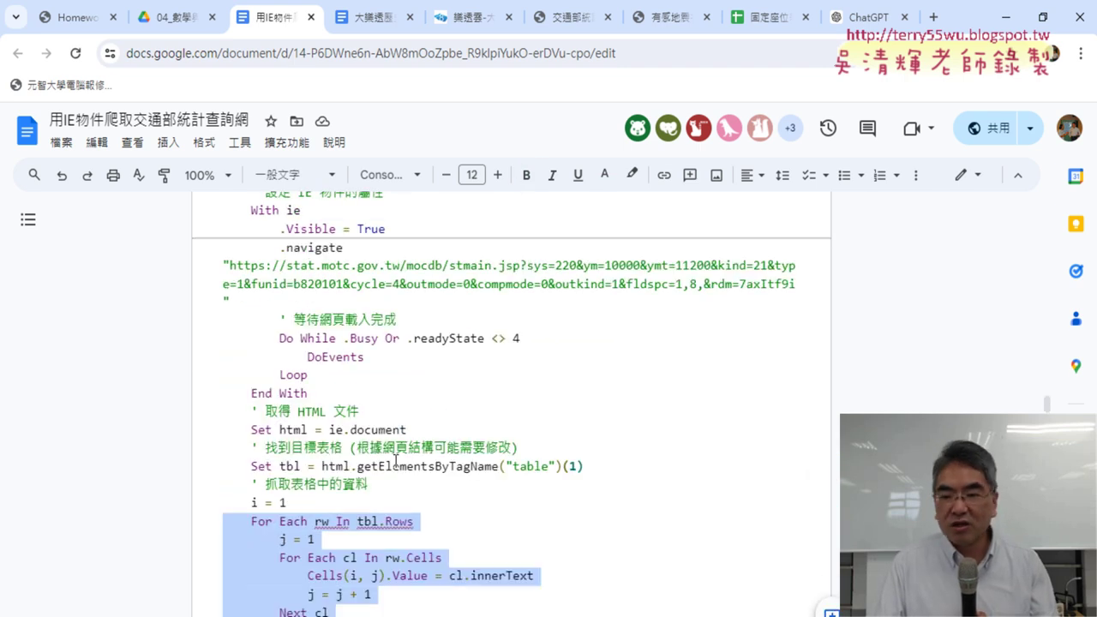
pyautogui.scroll(1, 396, 461)
pyautogui.scroll(1, 396, 461)
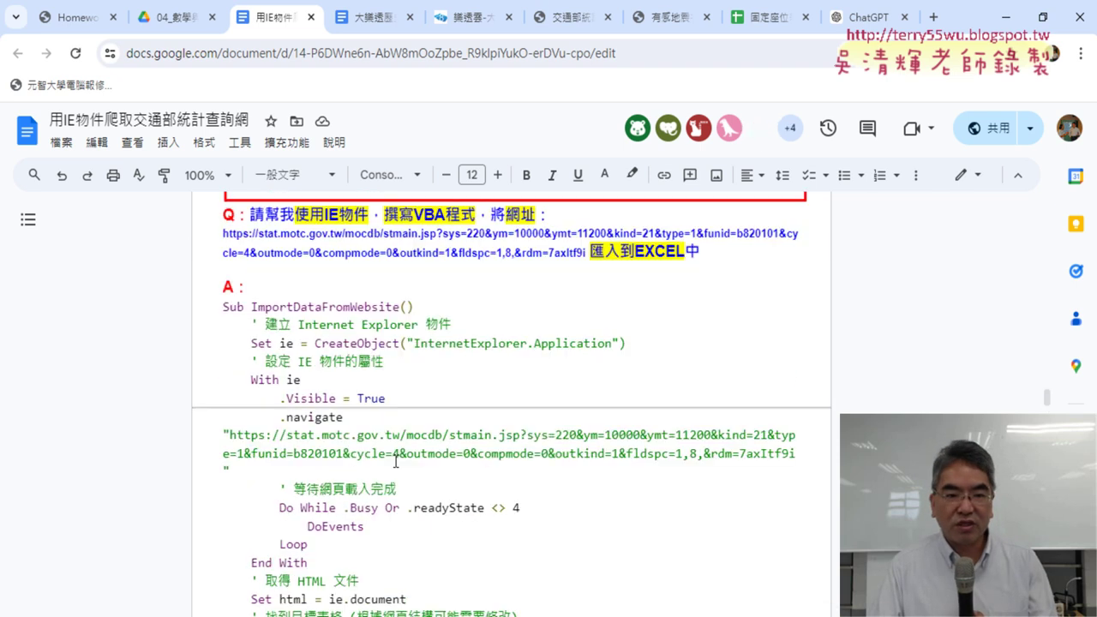
pyautogui.scroll(-1, 396, 461)
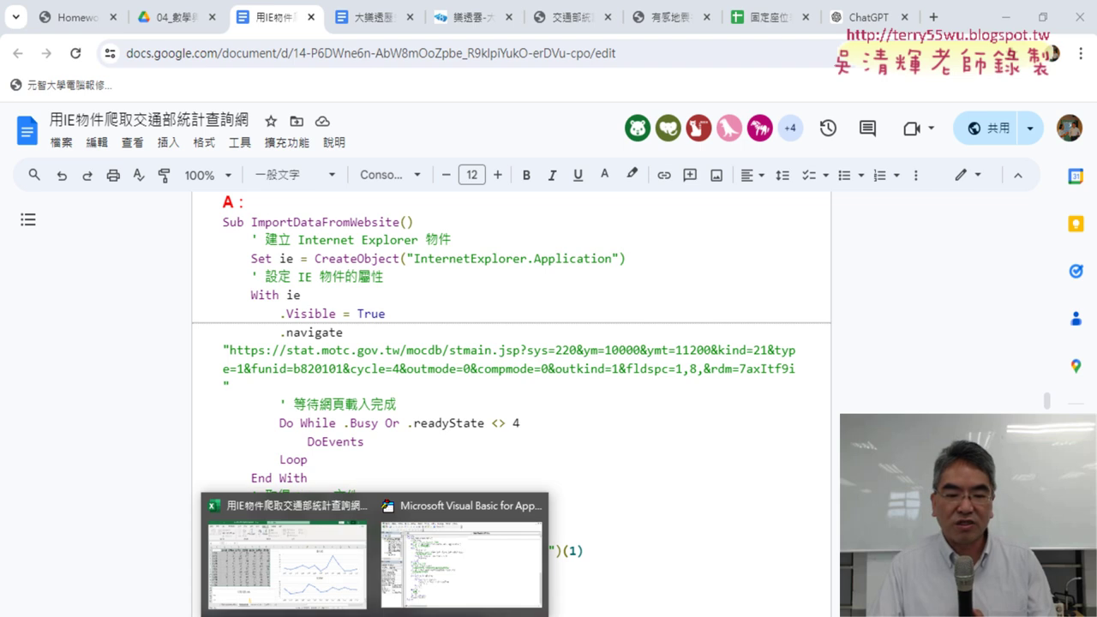
# Step: In Excel, select the earthquake count table A1:H14 and open the ImportDataFromWebsite macro code
pyautogui.click(334, 593)
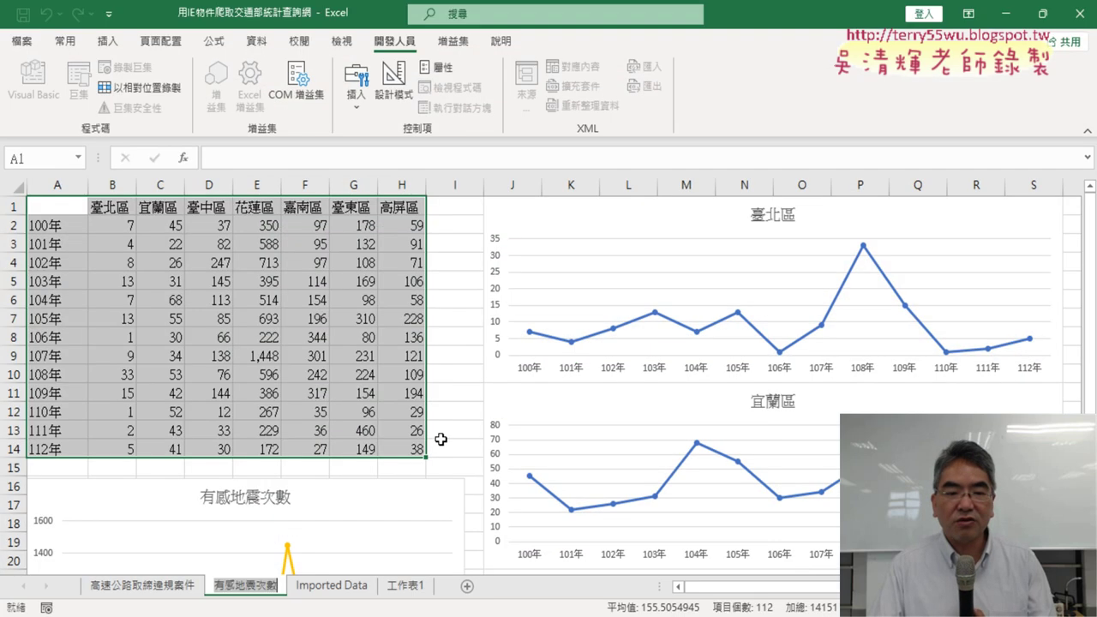
pyautogui.click(440, 442)
pyautogui.moveTo(55, 207); pyautogui.dragTo(415, 451)
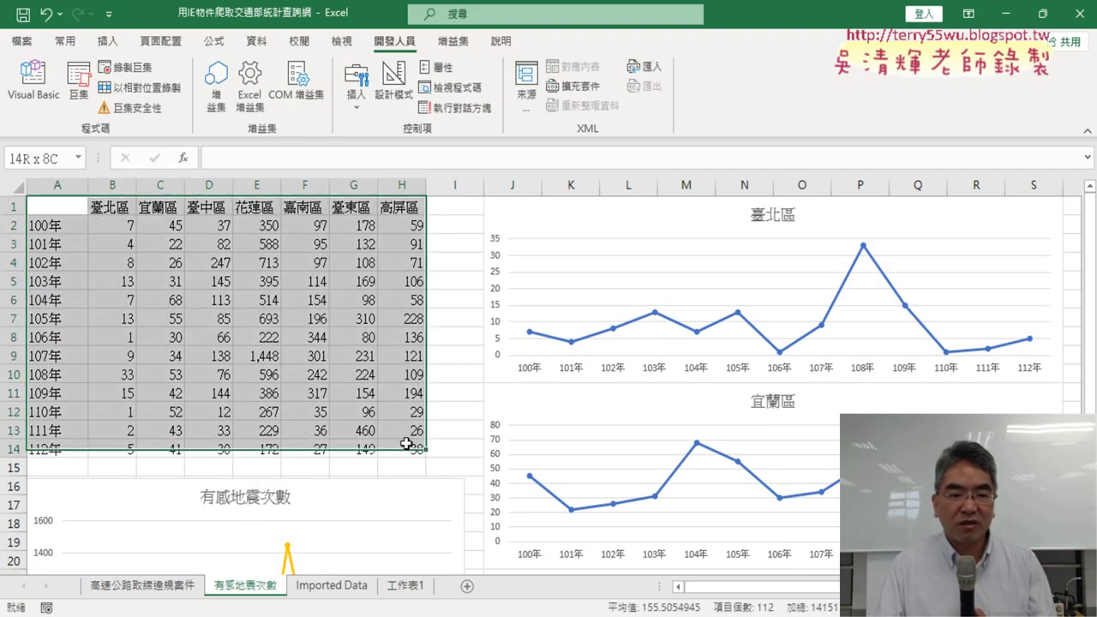
pyautogui.click(33, 81)
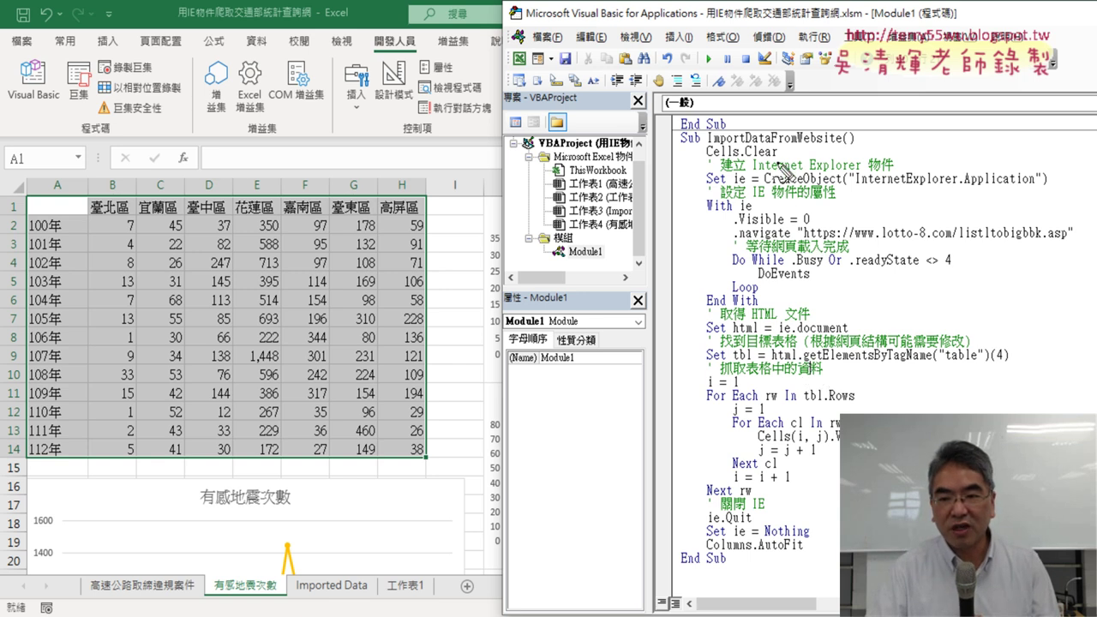
# Step: Mark the Cells.Clear line, the = 0 visibility, table index (4) and Columns.AutoFit, then return to Imported Data
pyautogui.moveTo(793, 159); pyautogui.dragTo(780, 146)
pyautogui.moveTo(819, 207); pyautogui.dragTo(814, 205)
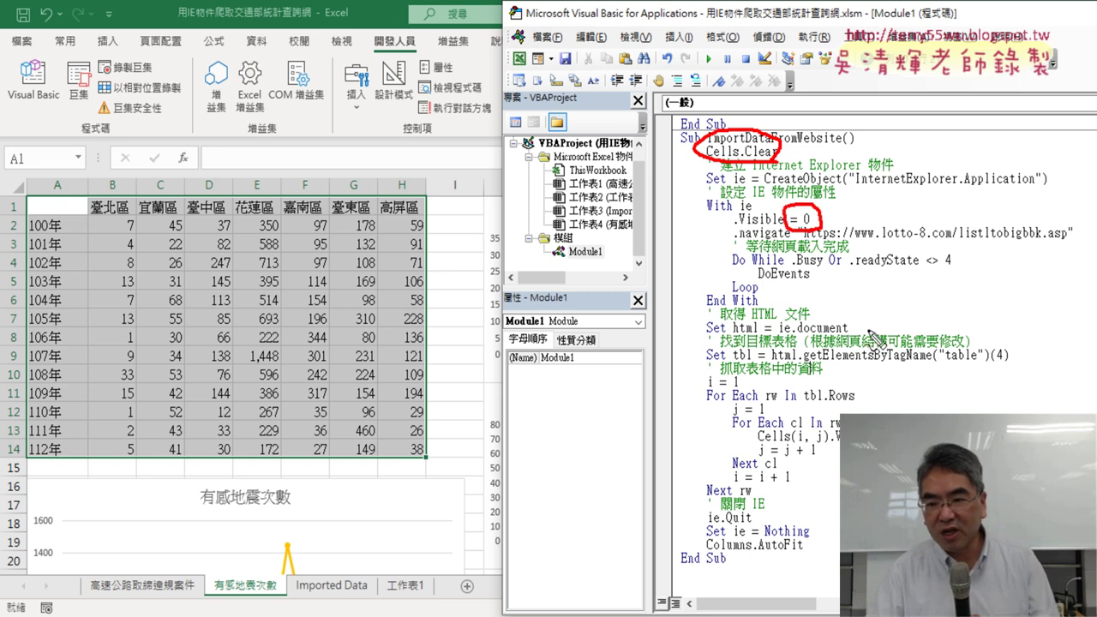
pyautogui.moveTo(1013, 358); pyautogui.dragTo(1003, 370)
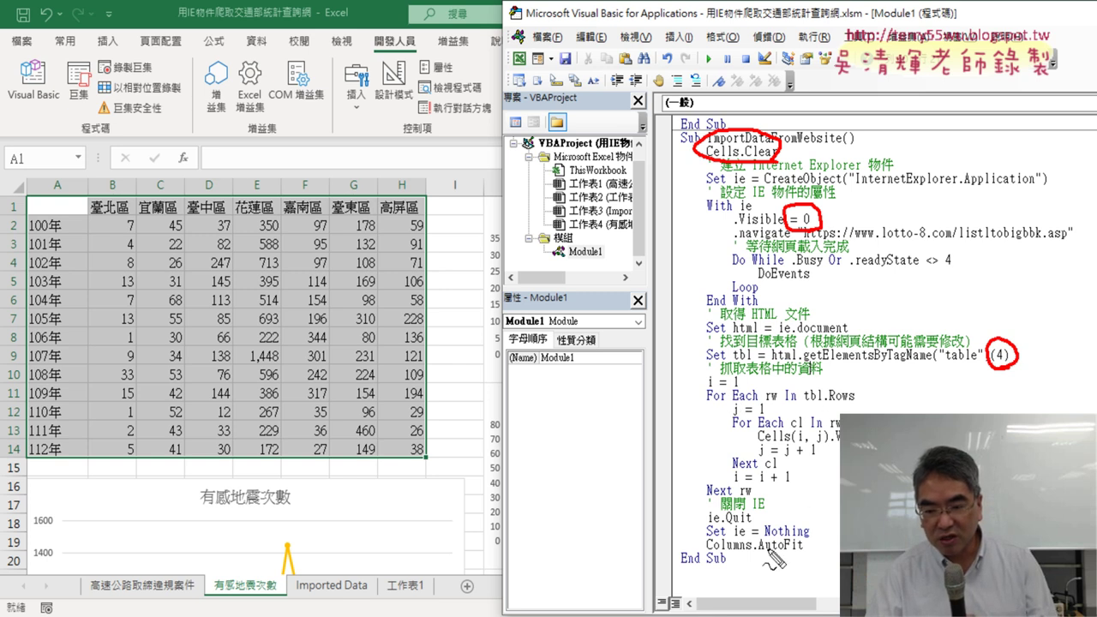
pyautogui.moveTo(703, 548)
pyautogui.mouseDown()
pyautogui.moveTo(825, 557)
pyautogui.moveTo(719, 557)
pyautogui.mouseUp()
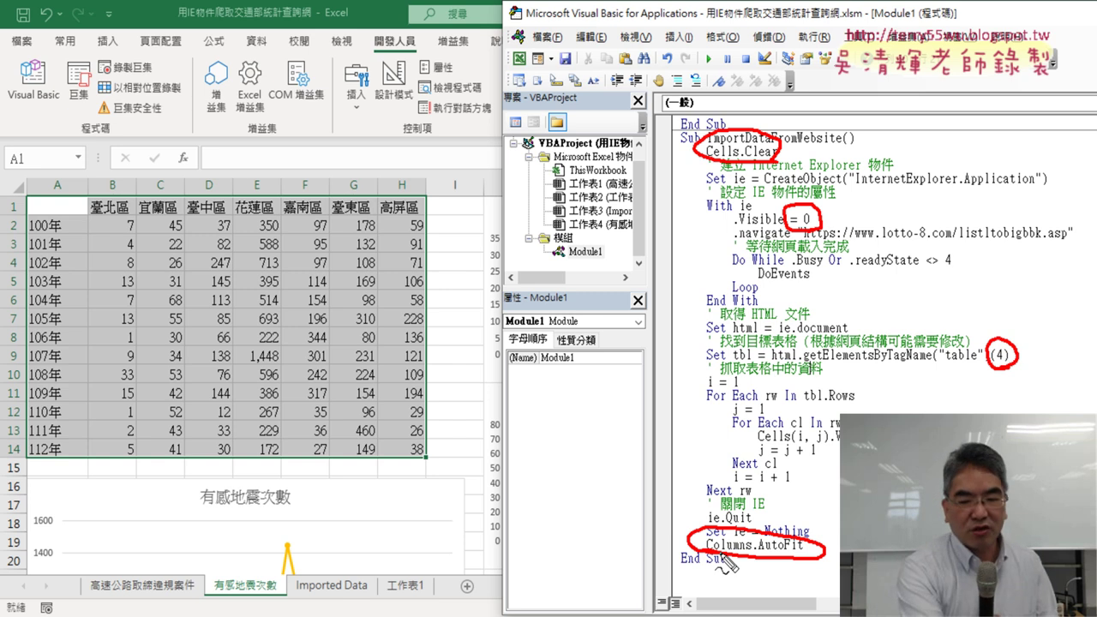
pyautogui.press('Escape')
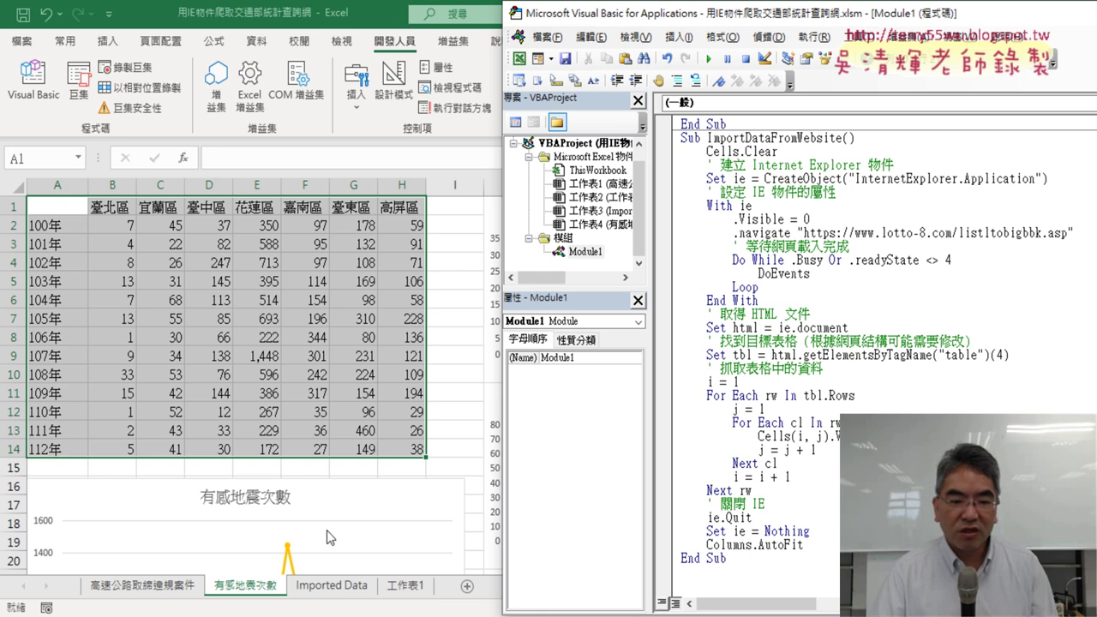
pyautogui.click(337, 589)
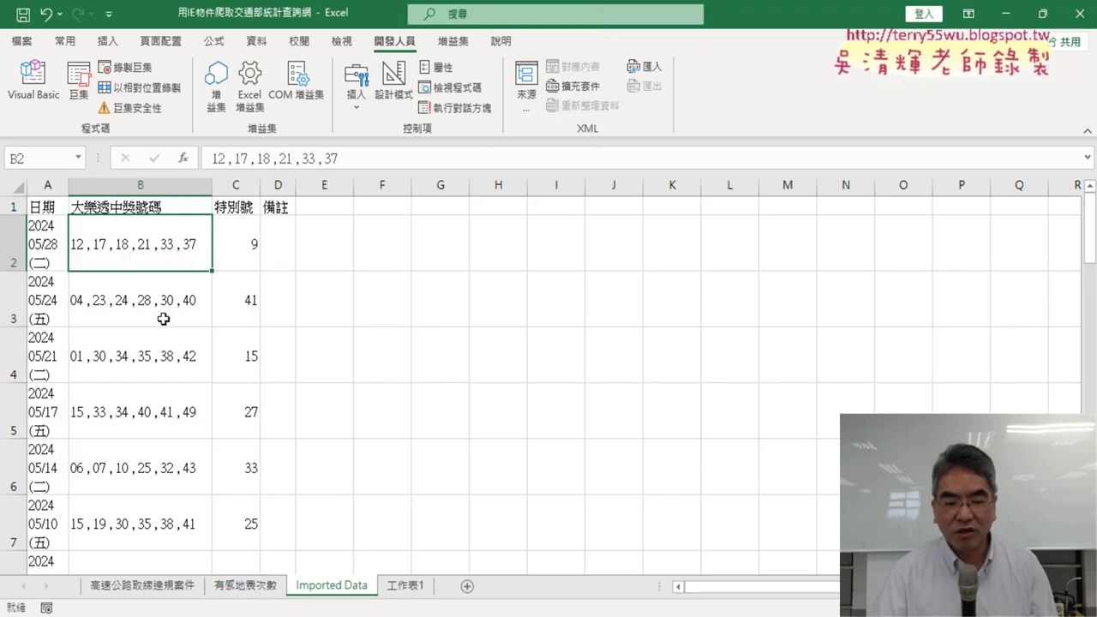
# Step: Open 用IE物件下載中央氣象署氣溫與降雨量 from the Google Drive folder
pyautogui.click(302, 576)
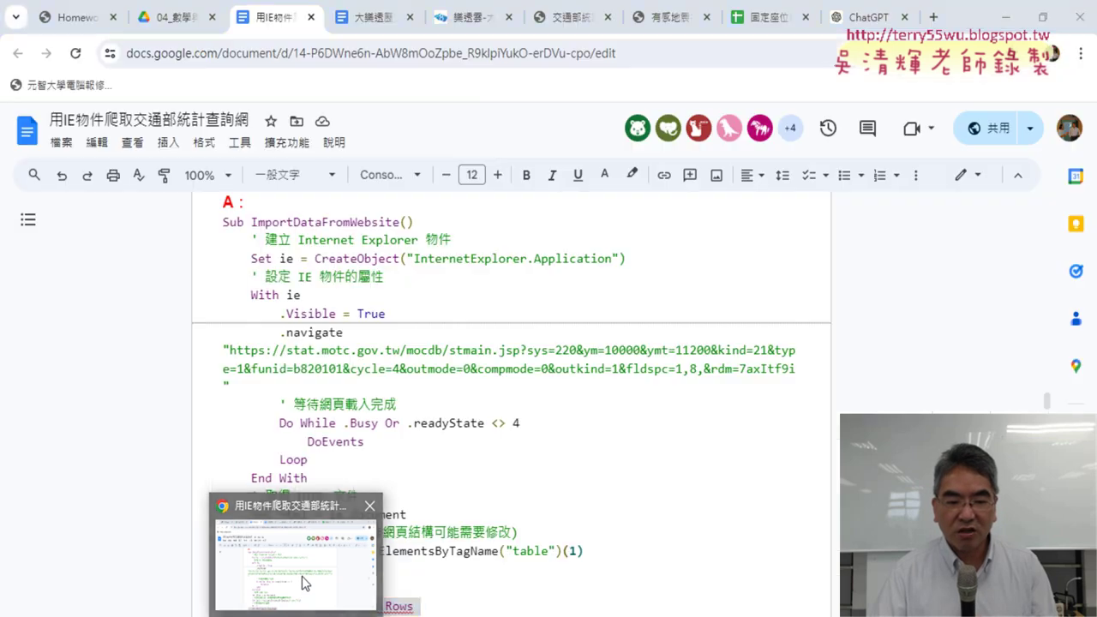
pyautogui.click(173, 19)
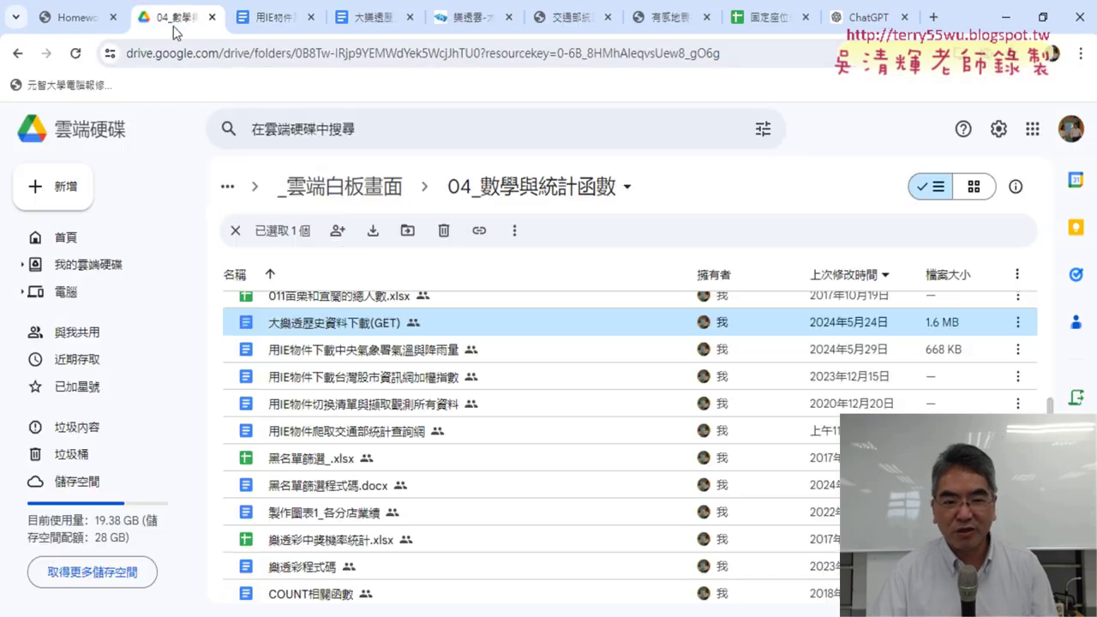
pyautogui.click(349, 357)
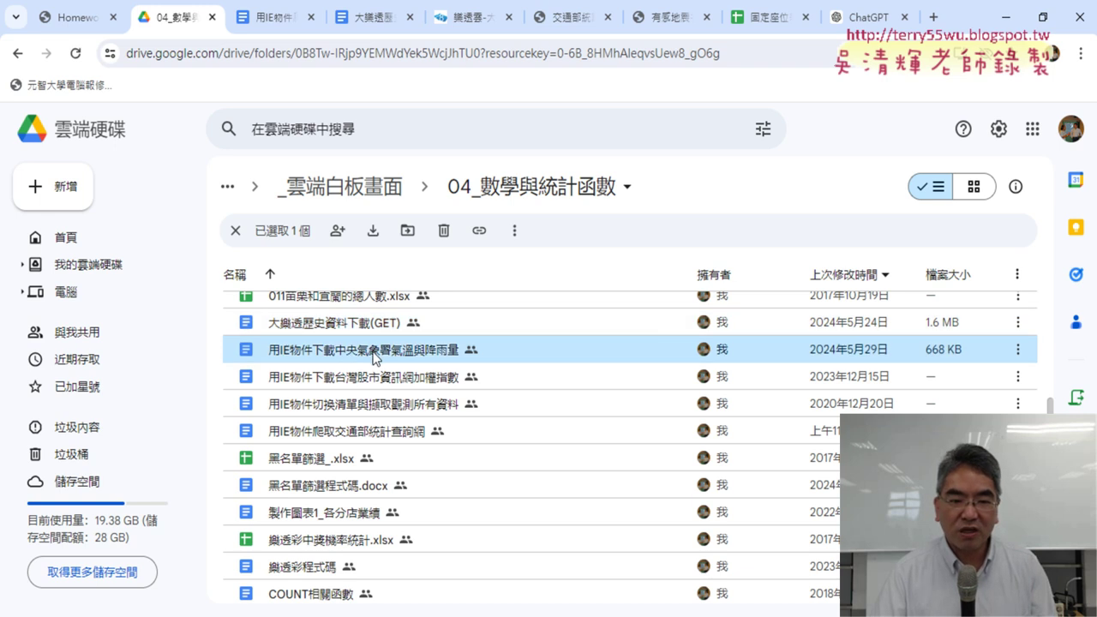
pyautogui.doubleClick(375, 357)
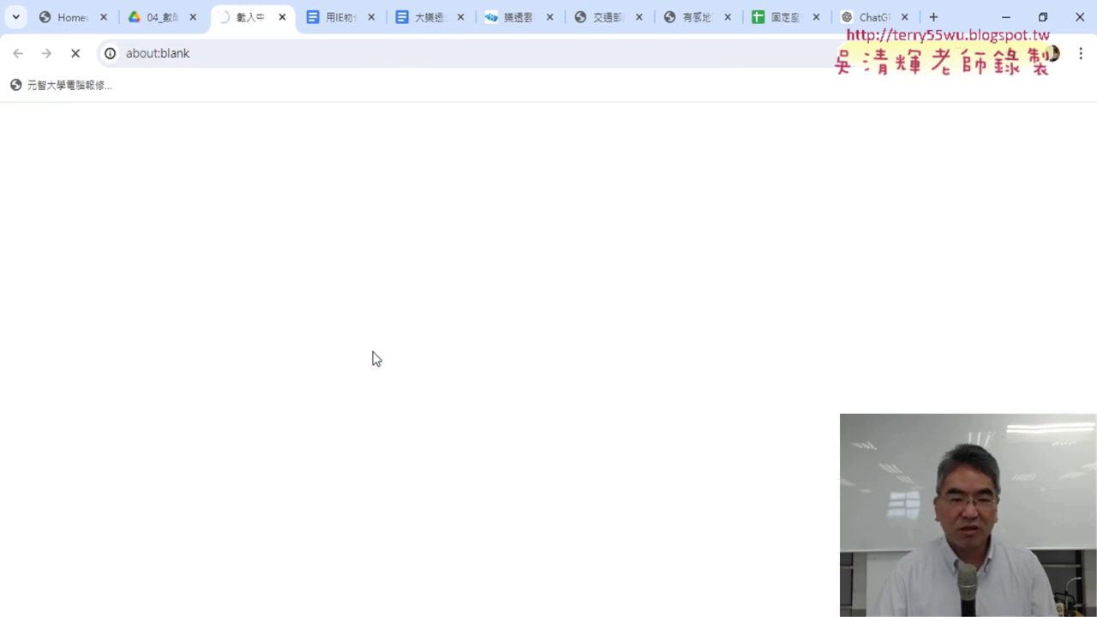
# Step: Open the CWA monthly mean statistics page from the document link and look over its table
pyautogui.moveTo(356, 319)
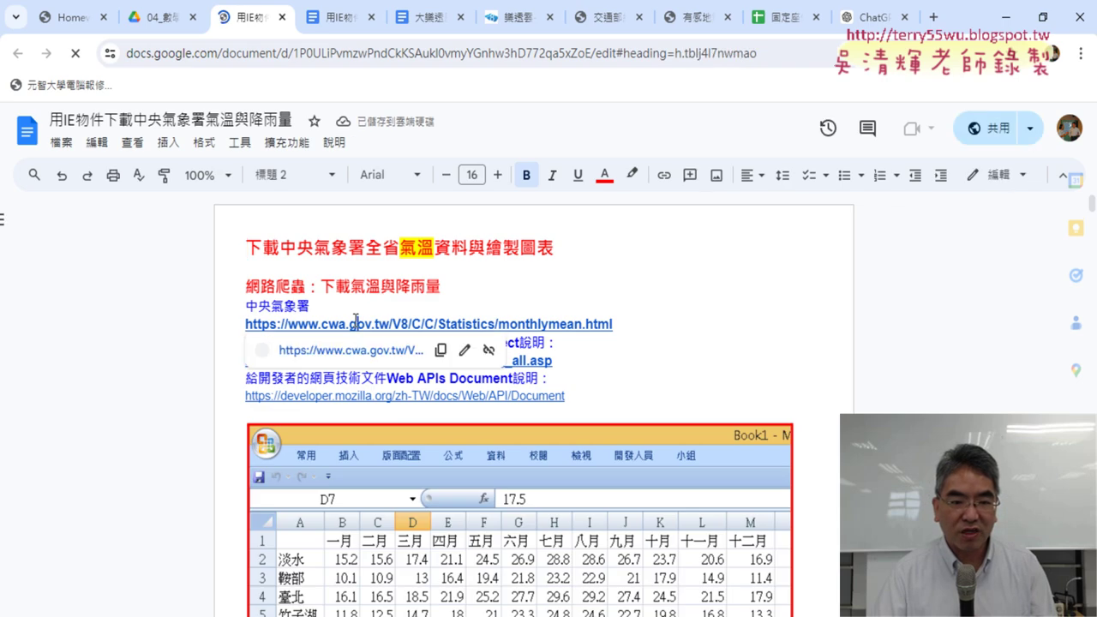
pyautogui.click(354, 350)
pyautogui.scroll(-3, 322, 373)
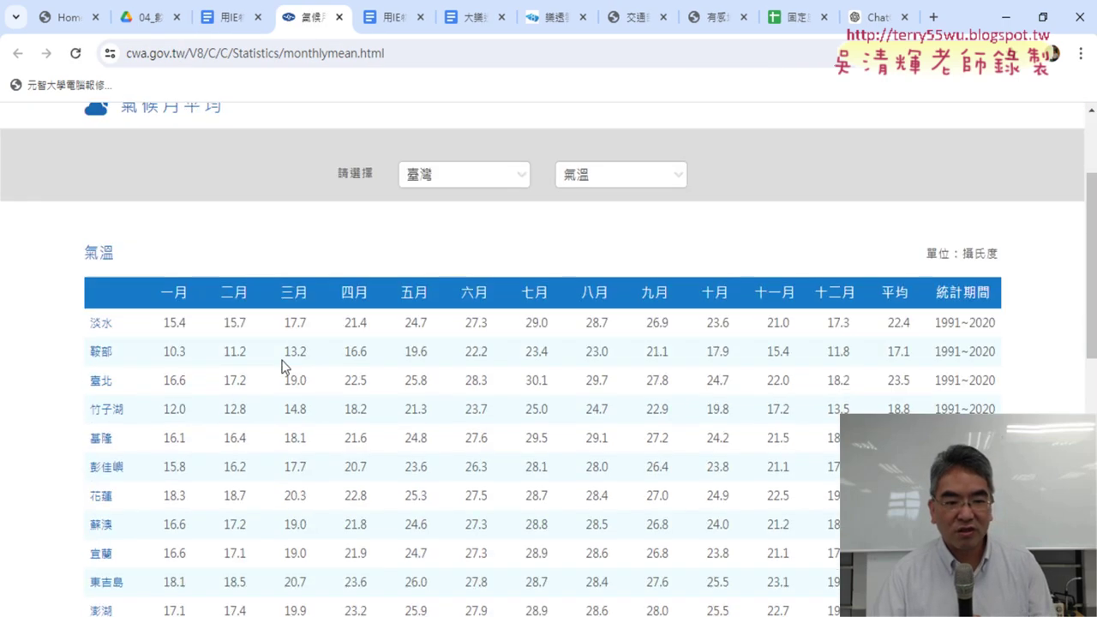
pyautogui.moveTo(85, 194)
pyautogui.mouseDown()
pyautogui.moveTo(839, 330)
pyautogui.moveTo(857, 514)
pyautogui.mouseUp()
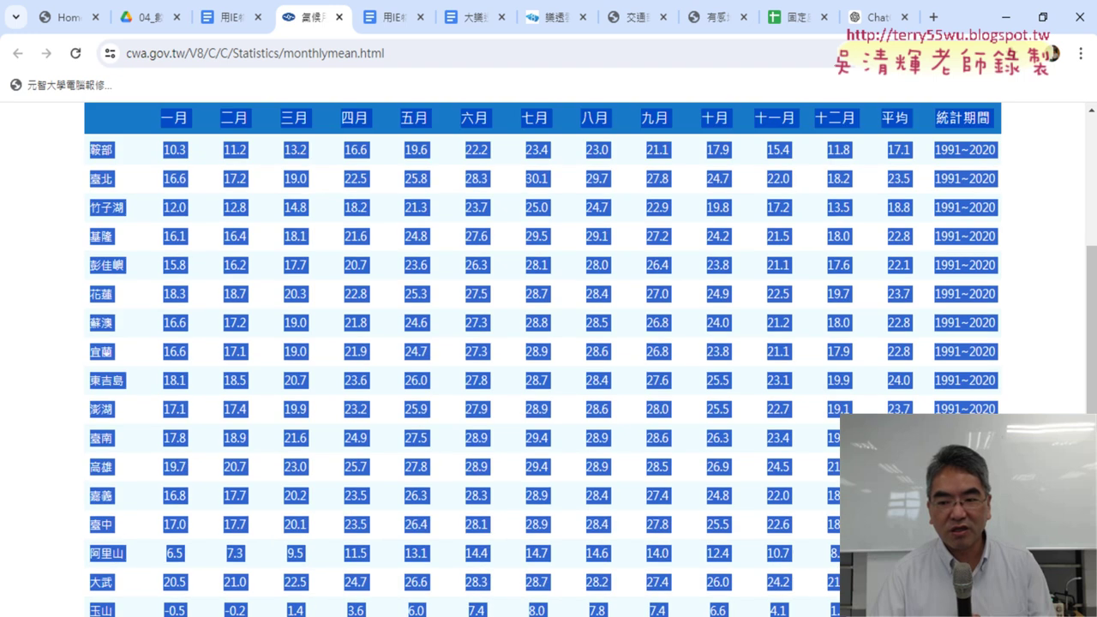
pyautogui.scroll(10, 649, 379)
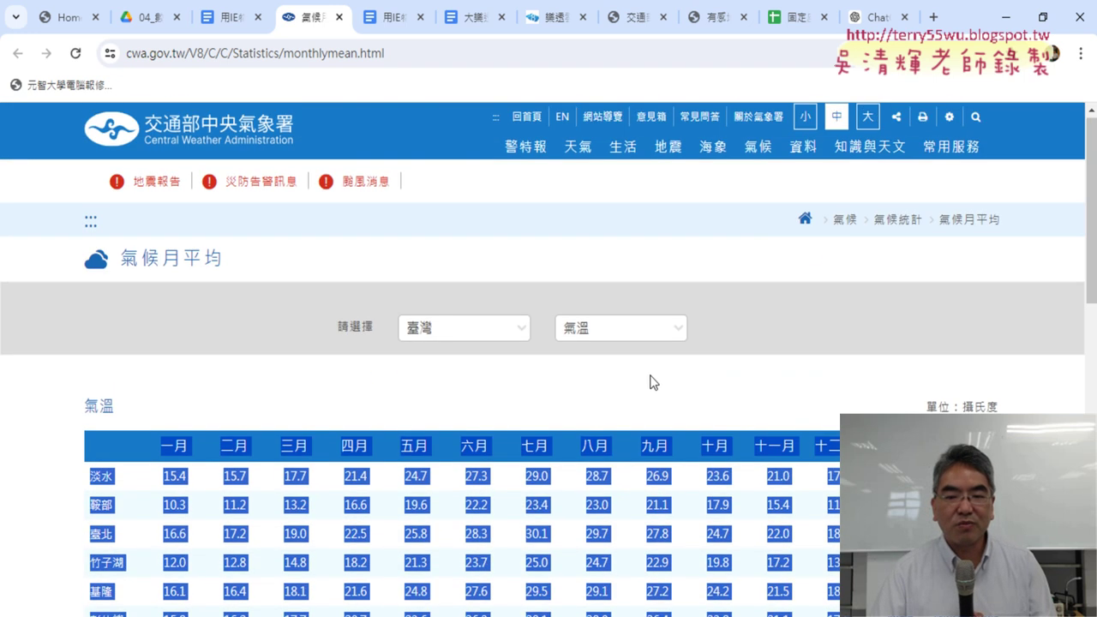
pyautogui.scroll(-2, 629, 380)
pyautogui.click(237, 334)
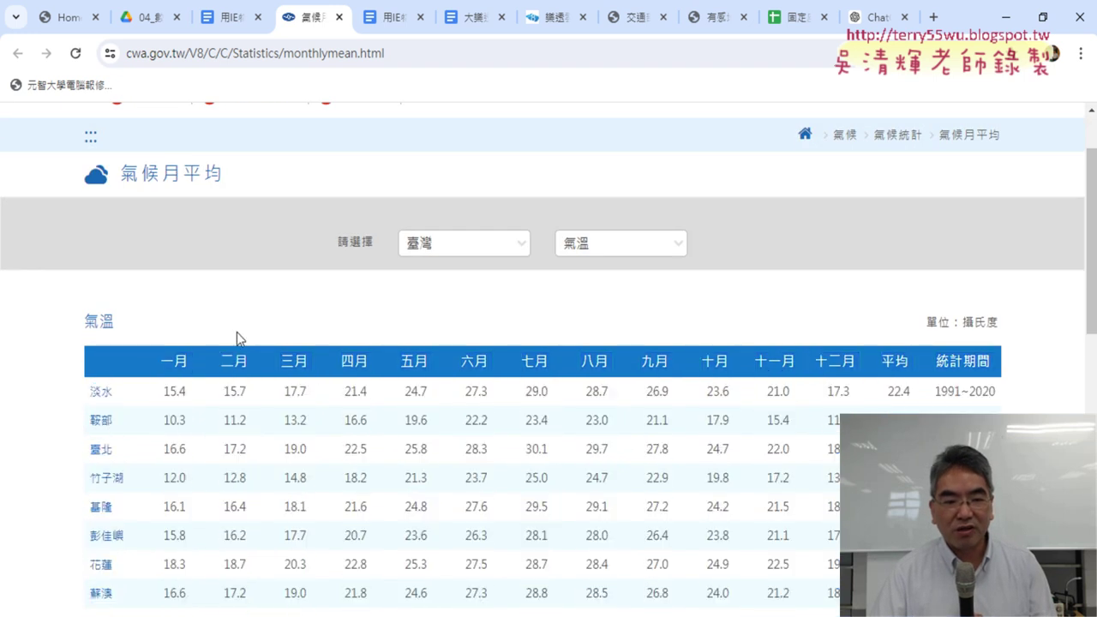
# Step: Inspect the table in DevTools, select the <table> element, and search the HTML for '<'
pyautogui.rightClick(99, 366)
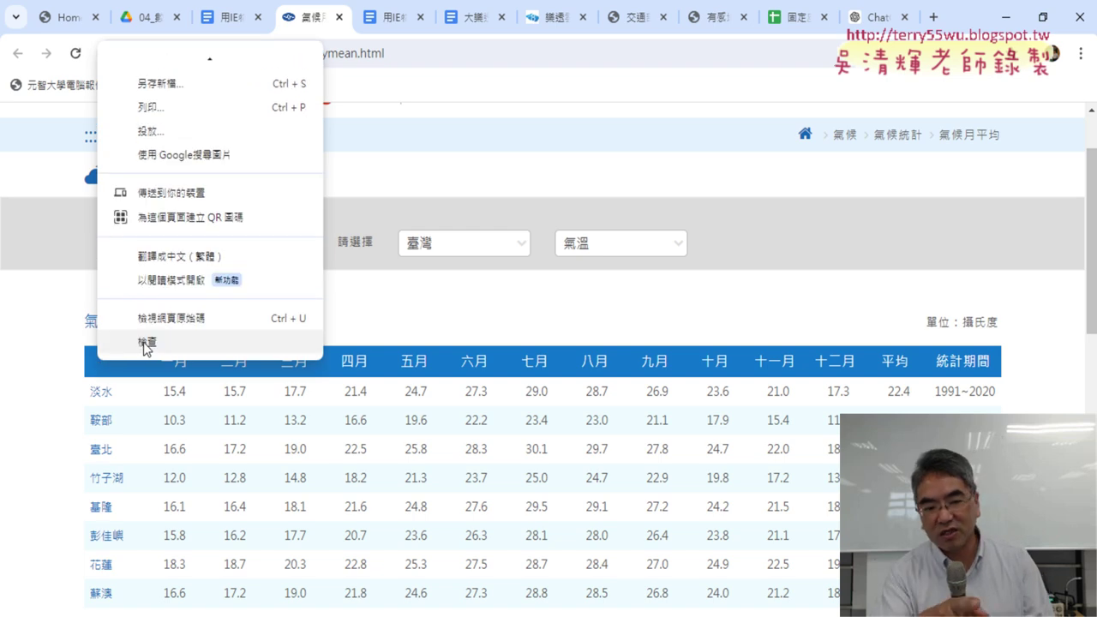
pyautogui.click(145, 343)
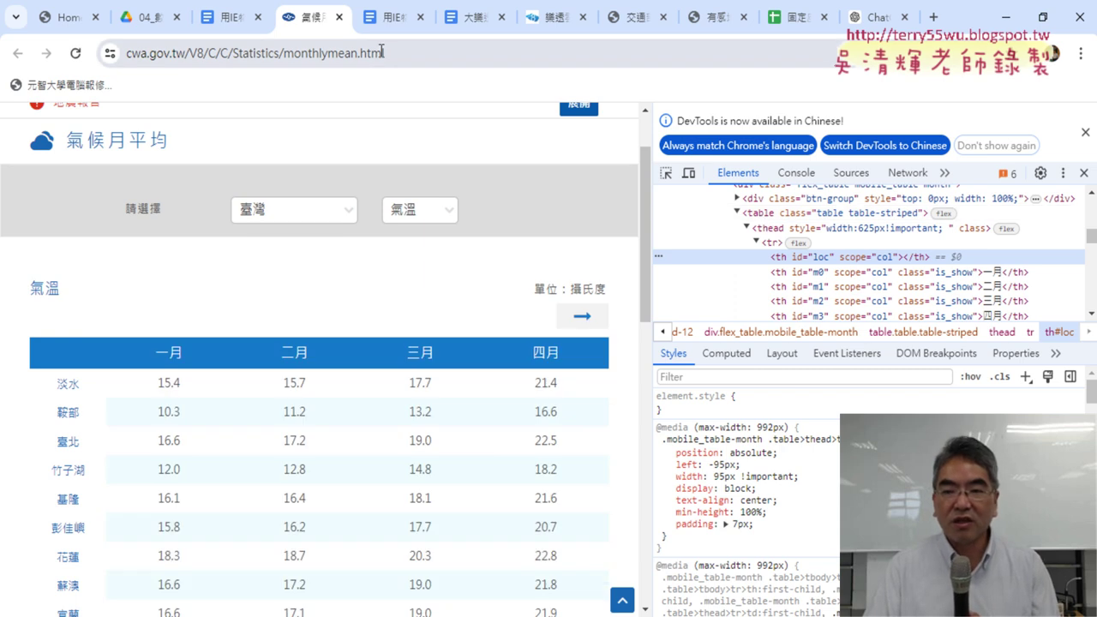
pyautogui.click(769, 214)
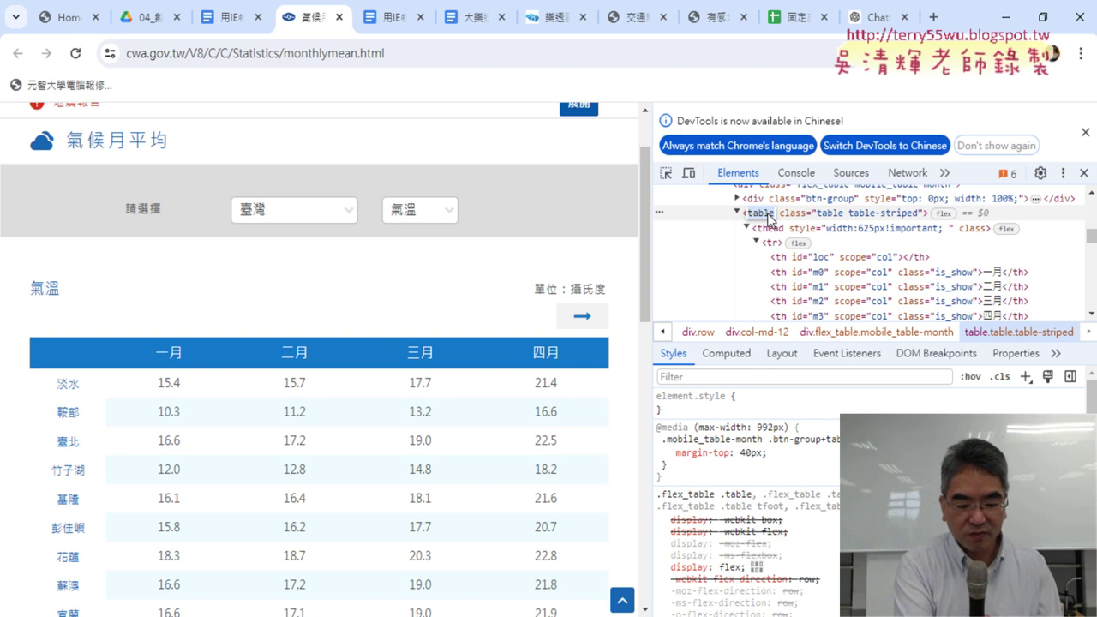
pyautogui.hotkey('ctrl', 'f')
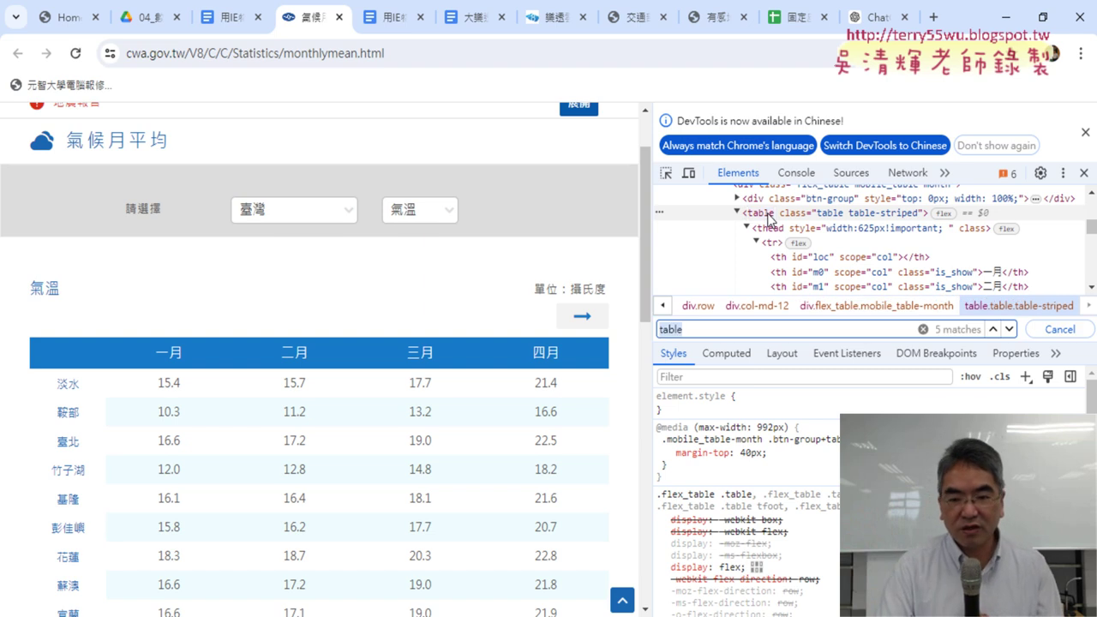
pyautogui.write('<')
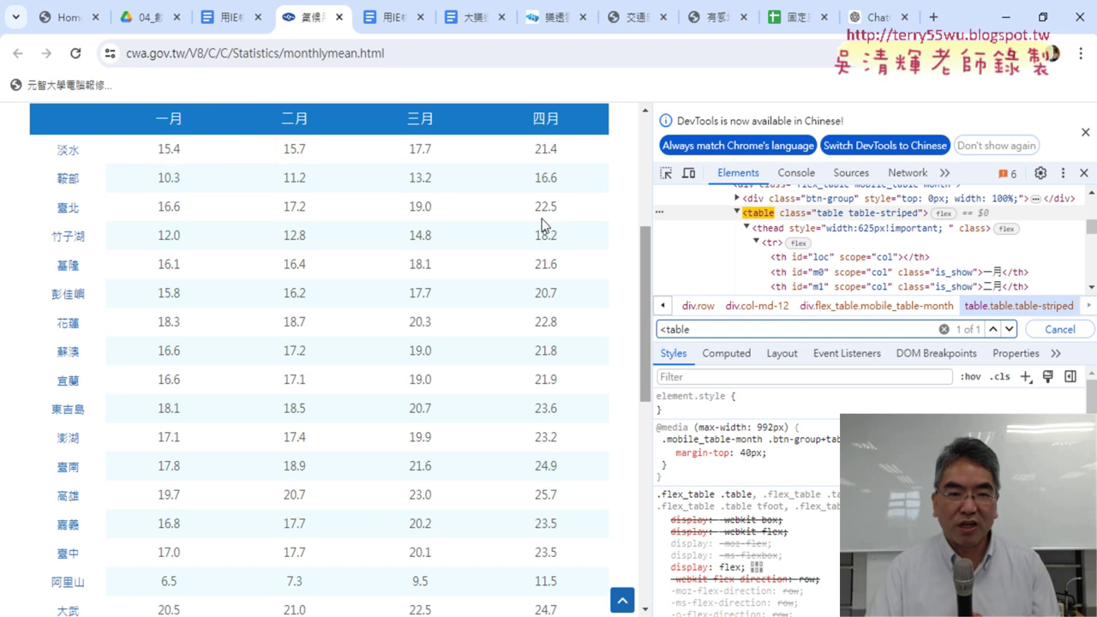
# Step: Replace the lotto URL in the macro's .navigate line with the copied CWA page address
pyautogui.click(386, 58)
pyautogui.rightClick(386, 58)
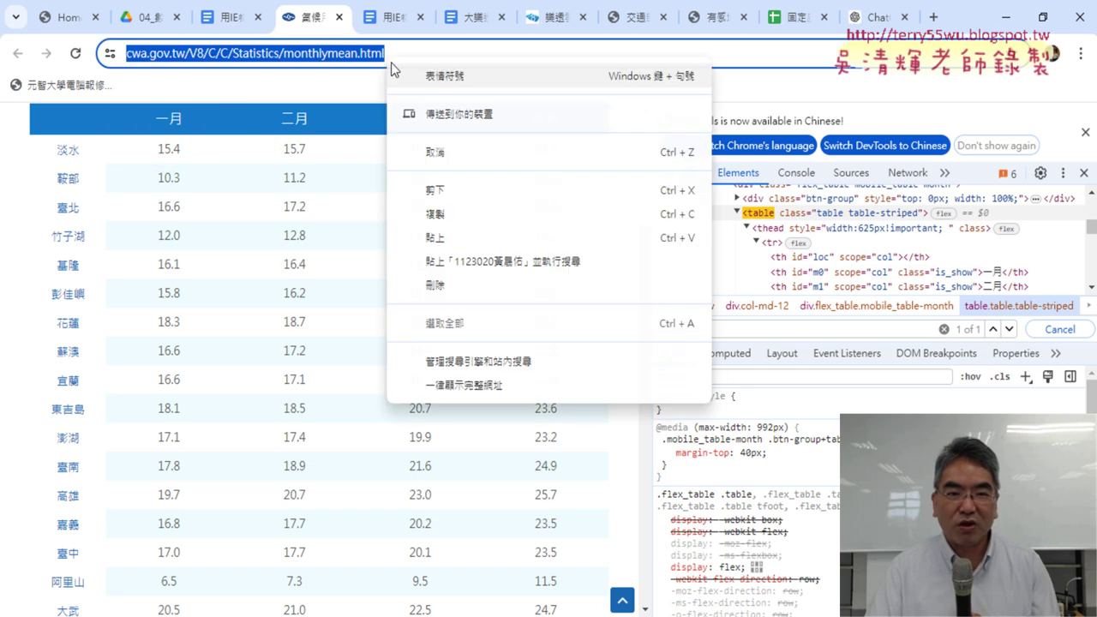
pyautogui.click(445, 213)
pyautogui.hotkey('alt', 'Tab')
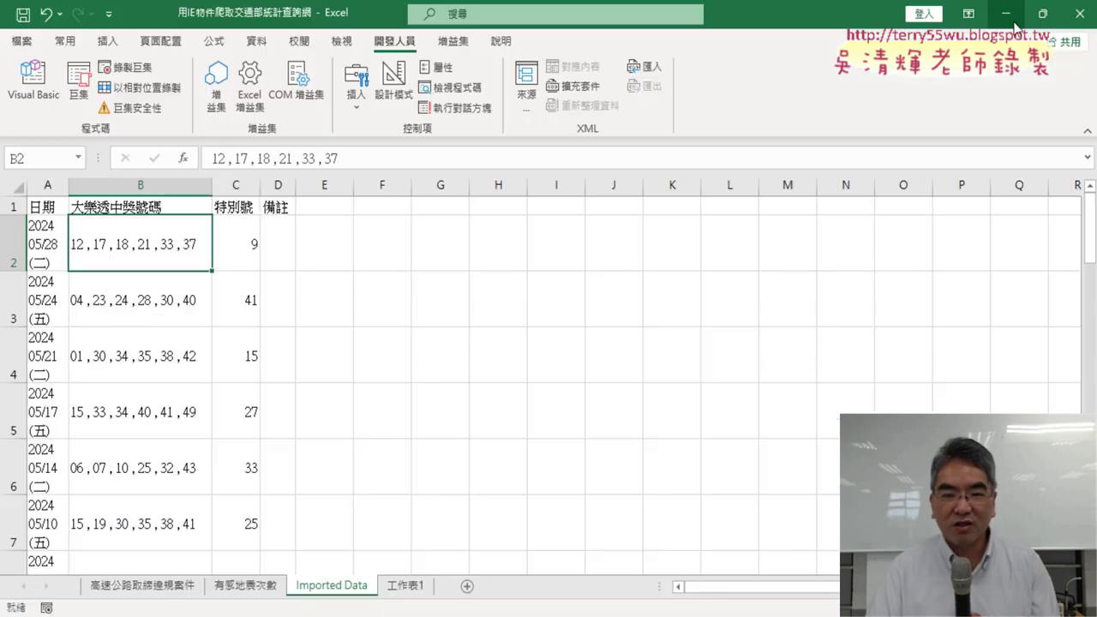
pyautogui.click(34, 81)
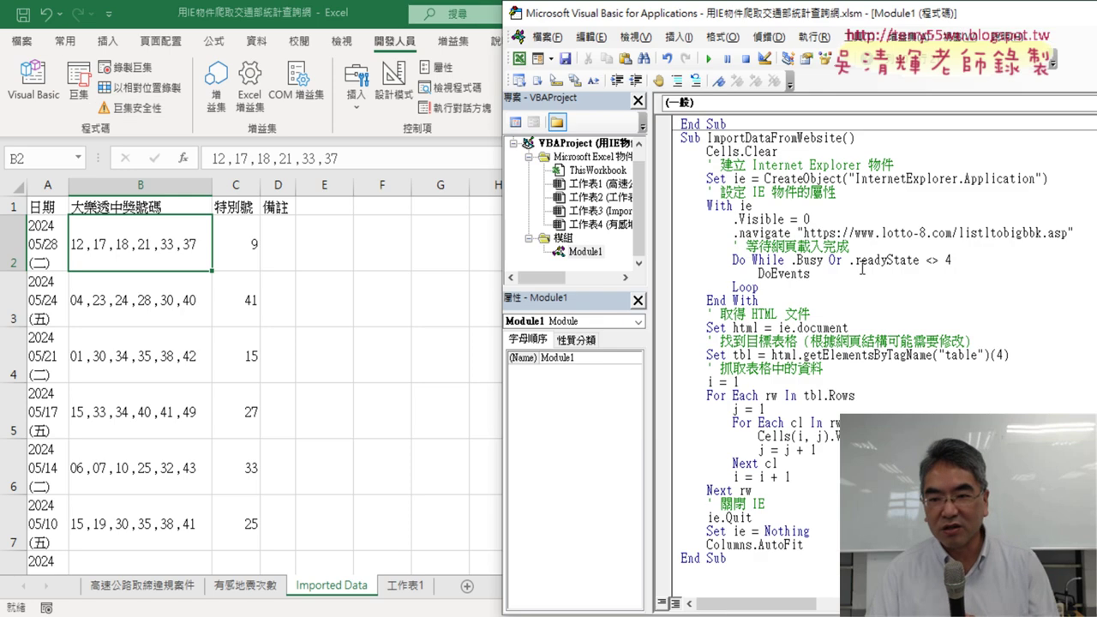
pyautogui.moveTo(803, 232); pyautogui.dragTo(1067, 226)
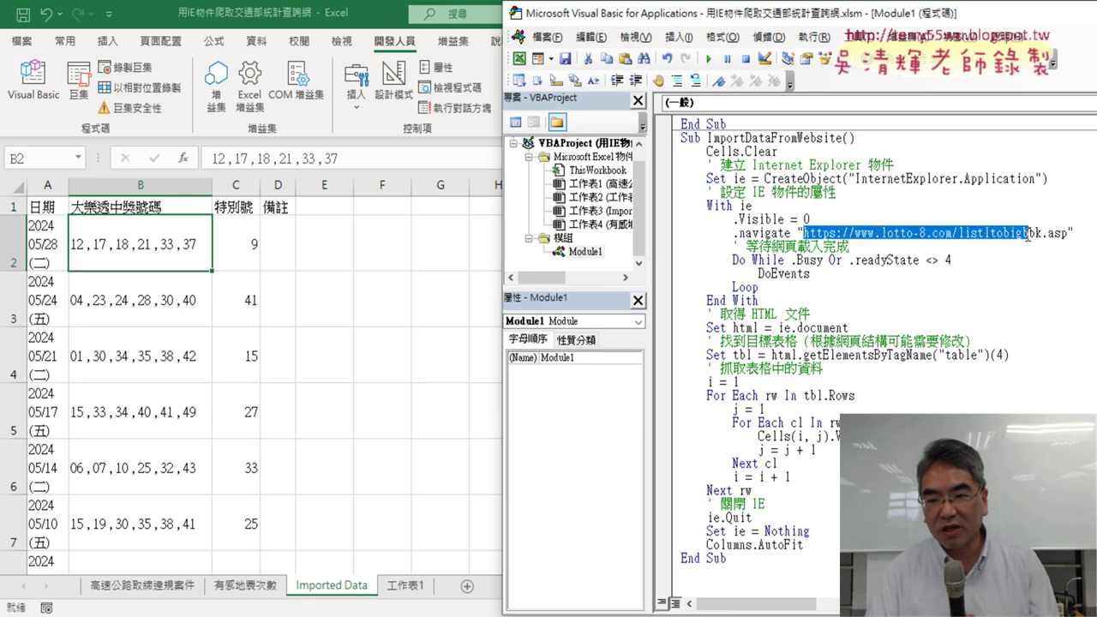
pyautogui.hotkey('ctrl', 'v')
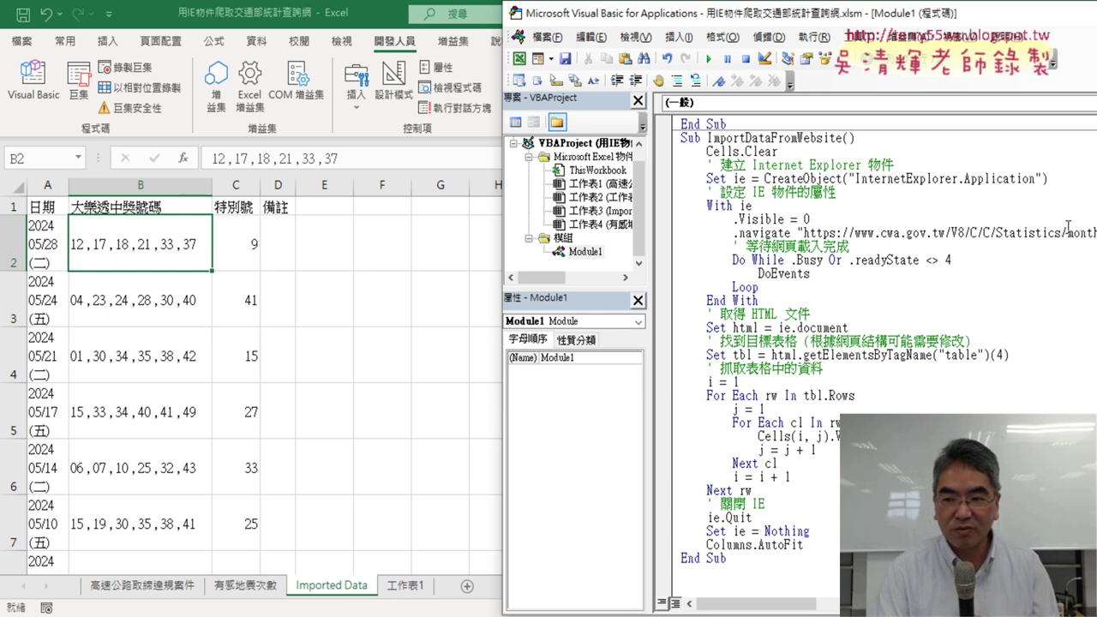
# Step: Change the table index from 4 to 0 and run the macro with F5
pyautogui.doubleClick(1004, 354)
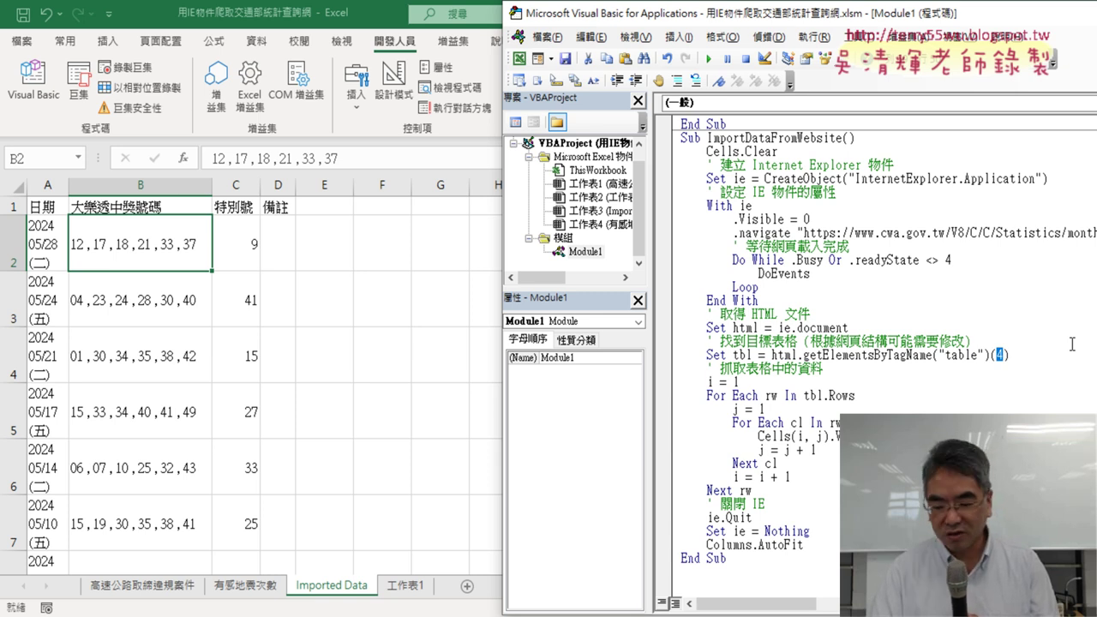
pyautogui.write('0')
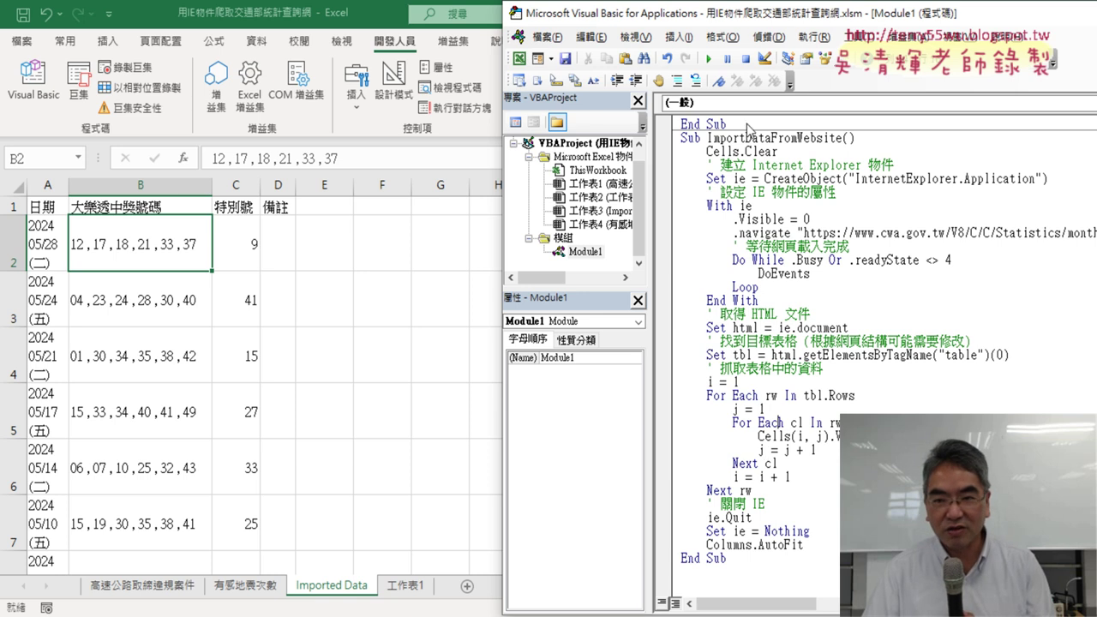
pyautogui.press('F5')
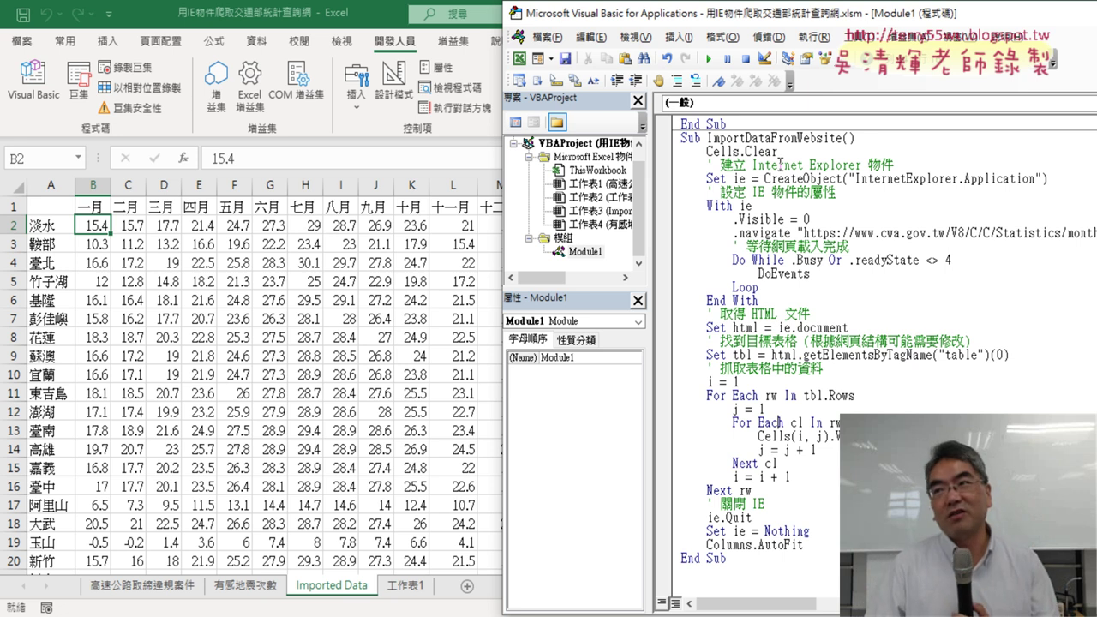
# Step: Read ChatGPT's notes on the table choice, then return to the CWA tutorial document
pyautogui.click(328, 613)
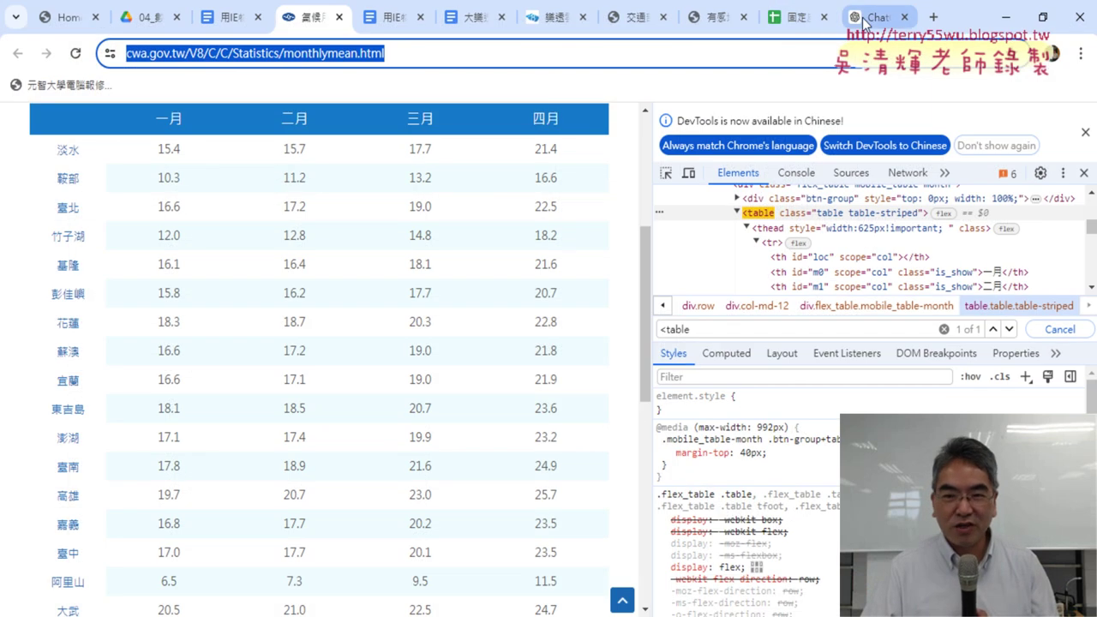
pyautogui.click(864, 24)
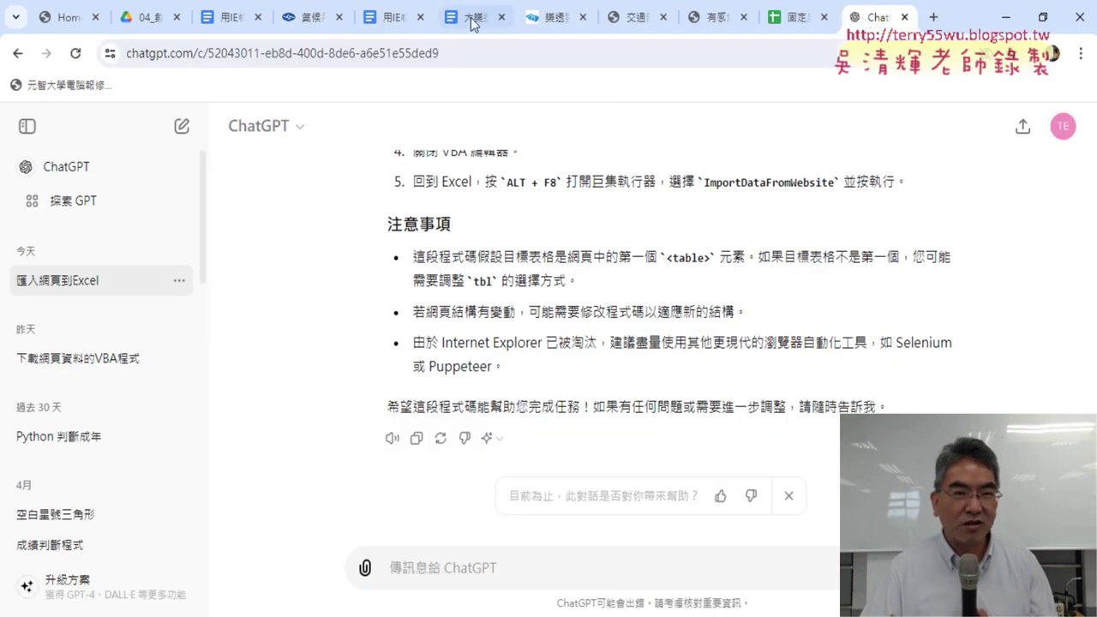
pyautogui.click(221, 19)
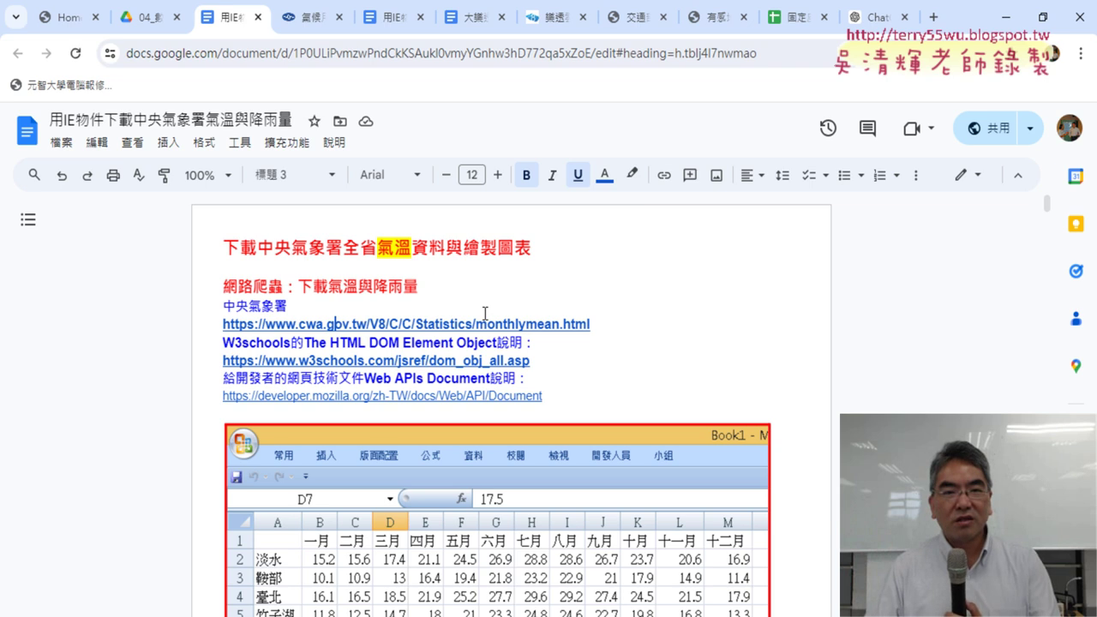
# Step: Switch to the Google Drive tab showing the 04_數學與統計函數 folder
pyautogui.click(146, 17)
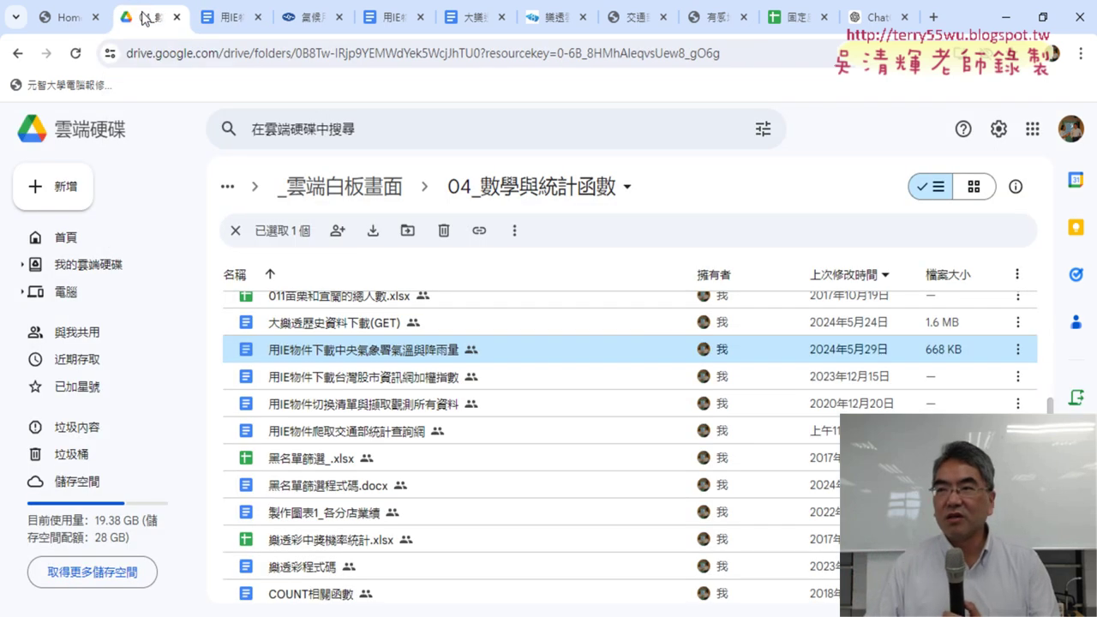